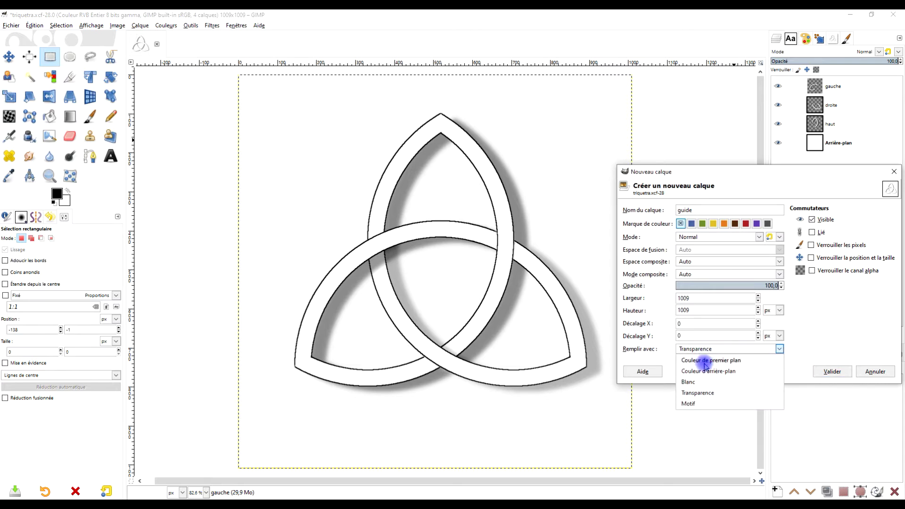
# Create the new layer named guide with a transparency fill
pyautogui.click(702, 393)
pyautogui.click(830, 372)
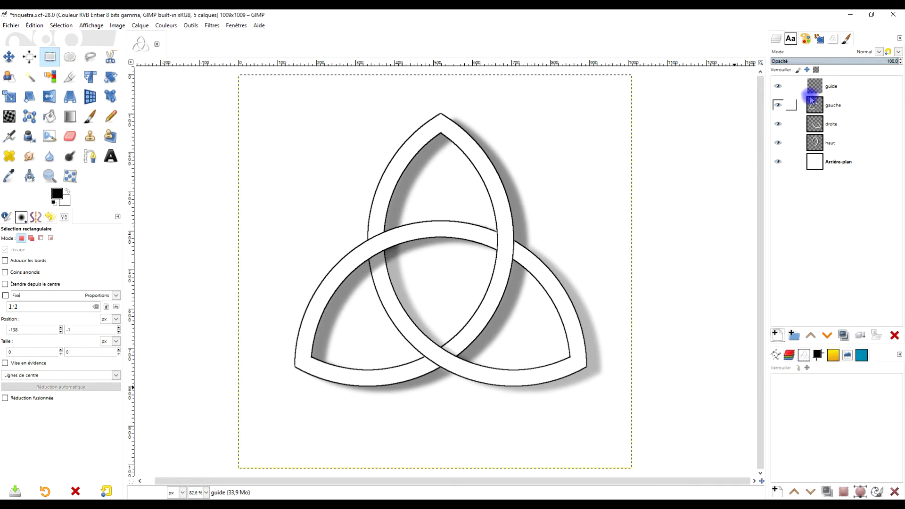
# On the guide layer, paint a straight-line triangle joining the knot's three inner crossing points with a black paintbrush of size 5
pyautogui.scroll(2, 438, 265)
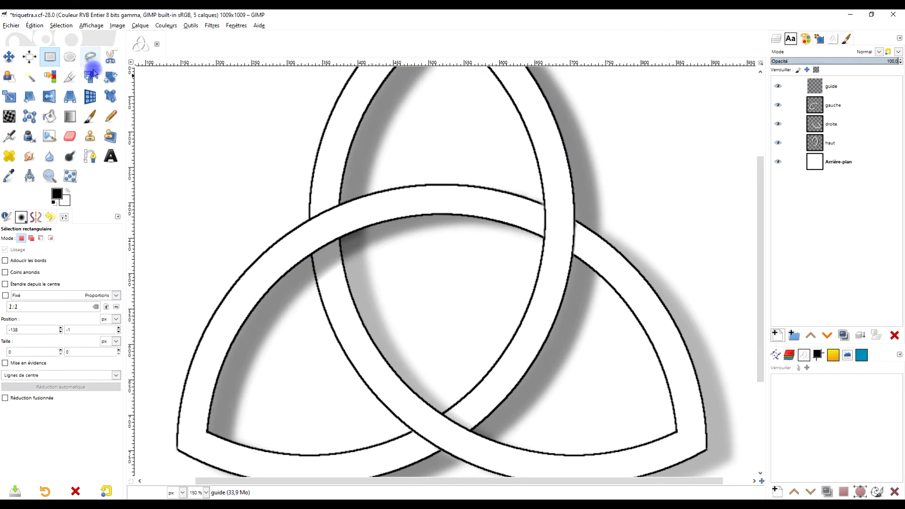
pyautogui.click(89, 118)
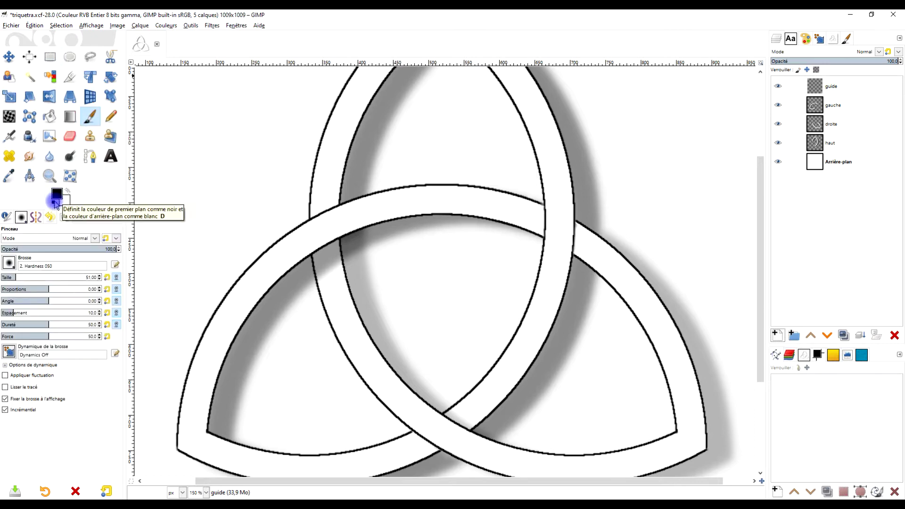
pyautogui.moveTo(14, 278); pyautogui.dragTo(4, 278)
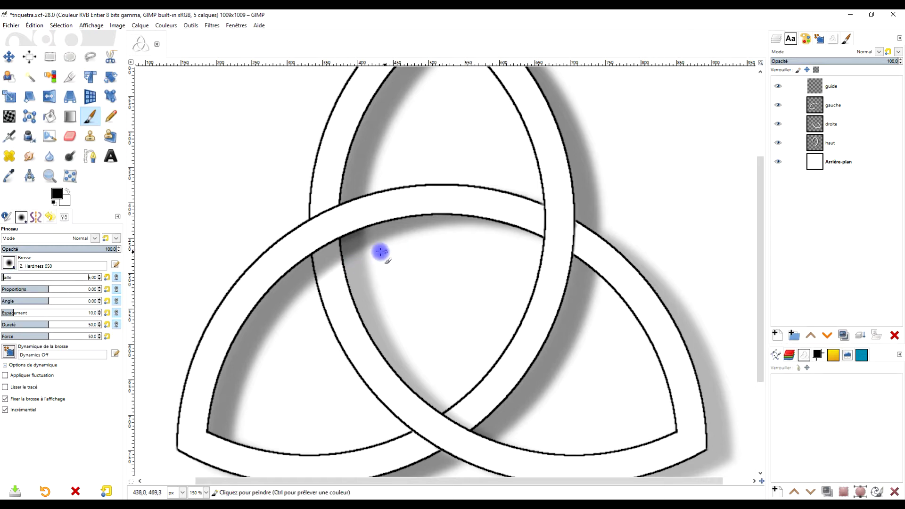
pyautogui.moveTo(472, 260); pyautogui.dragTo(451, 242)
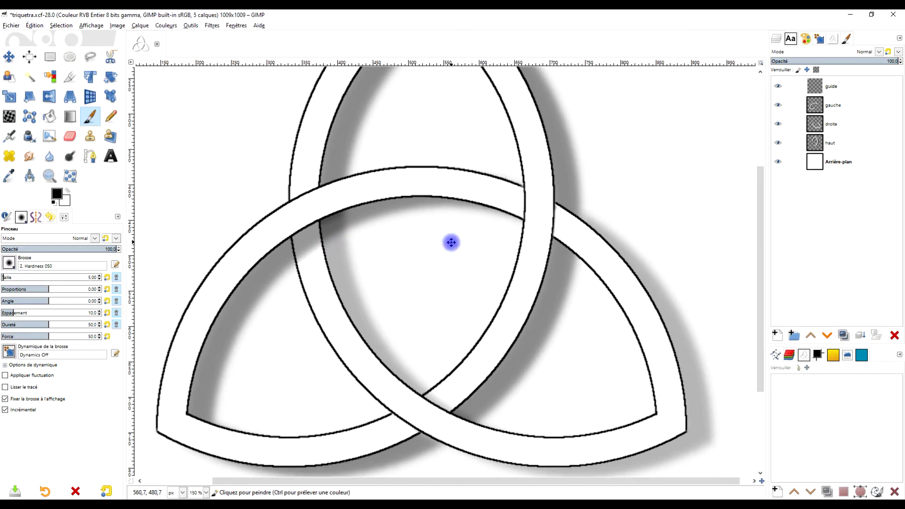
pyautogui.click(817, 86)
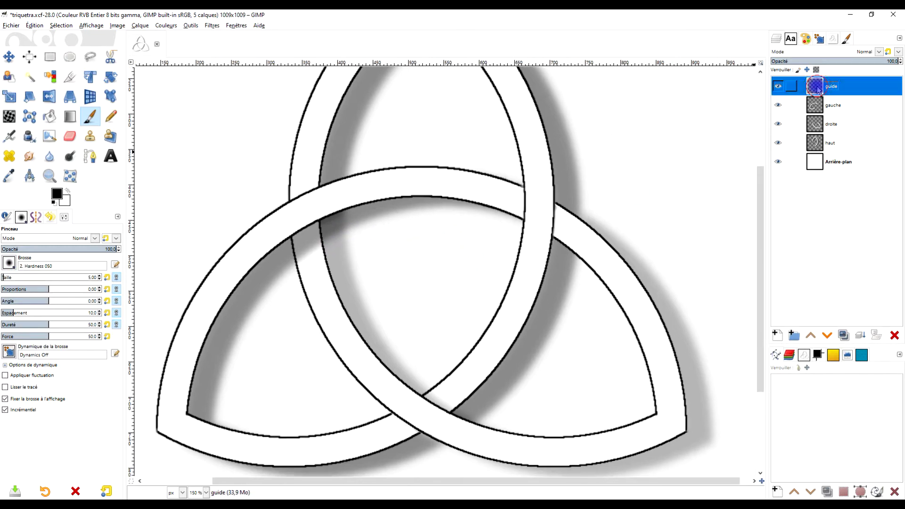
pyautogui.click(320, 221)
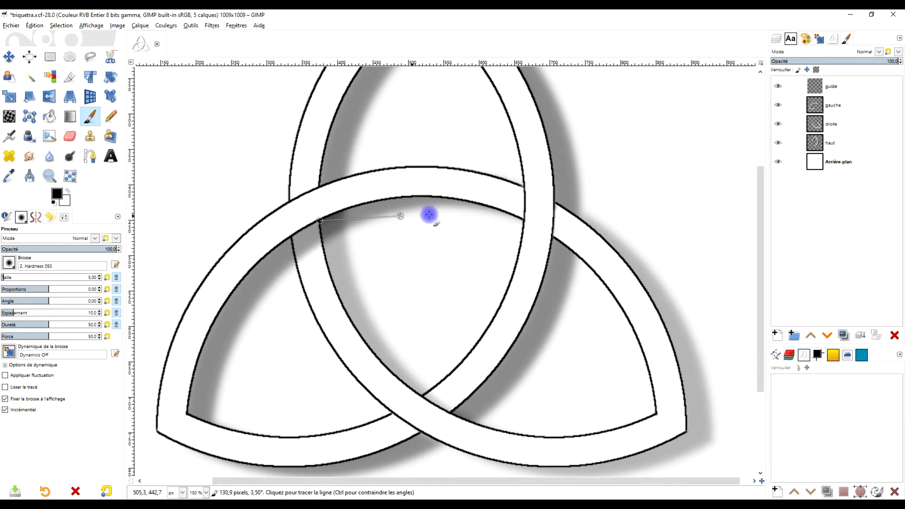
pyautogui.keyDown('shift'); pyautogui.click(523, 221); pyautogui.keyUp('shift')
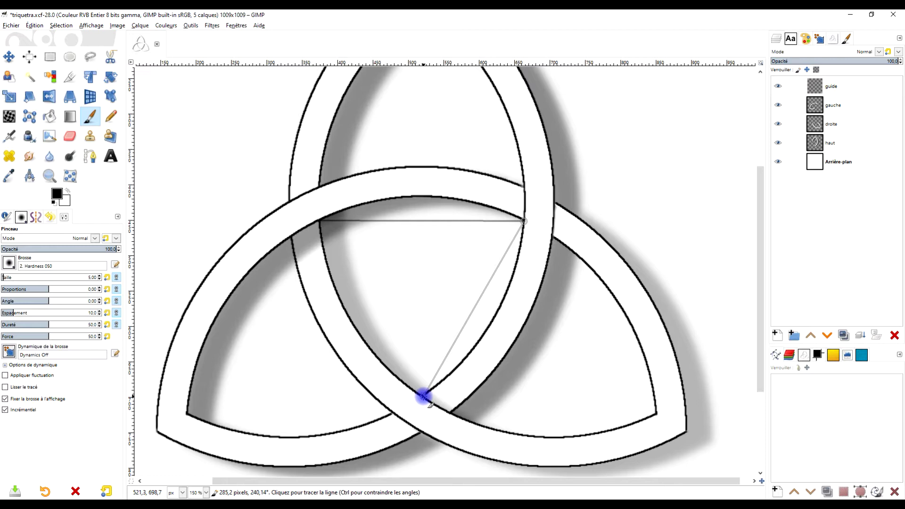
pyautogui.keyDown('shift'); pyautogui.click(423, 397); pyautogui.keyUp('shift')
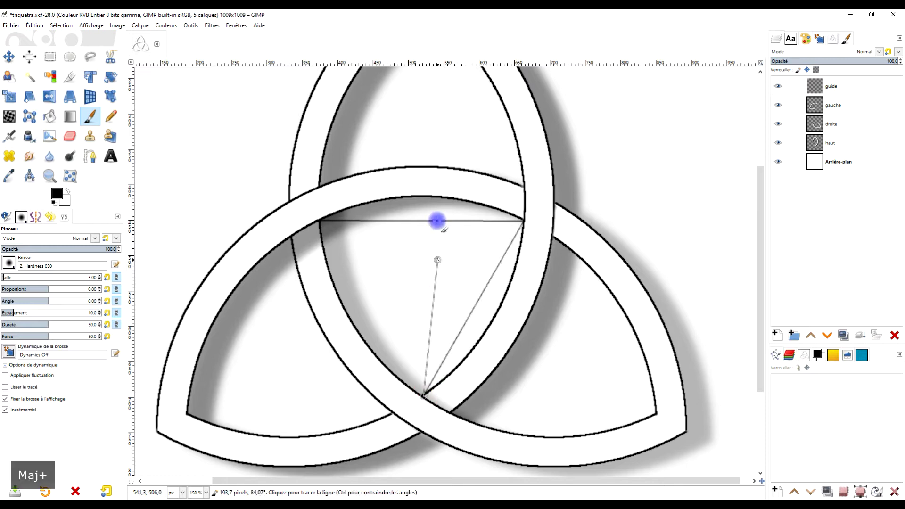
pyautogui.keyDown('shift'); pyautogui.click(321, 221); pyautogui.keyUp('shift')
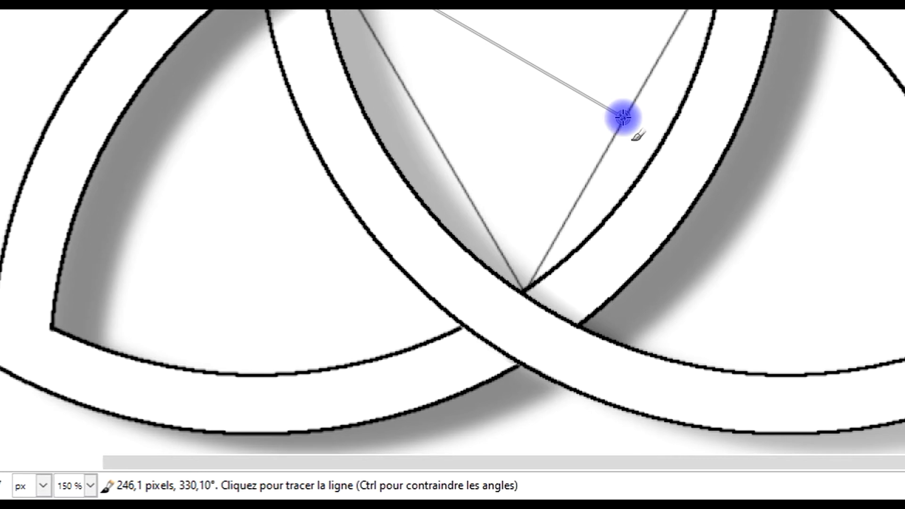
# Paint two straight medians in the triangle, from its upper-left and lower corners to the midpoints of the opposite sides
pyautogui.keyDown('shift'); pyautogui.click(616, 117); pyautogui.keyUp('shift')
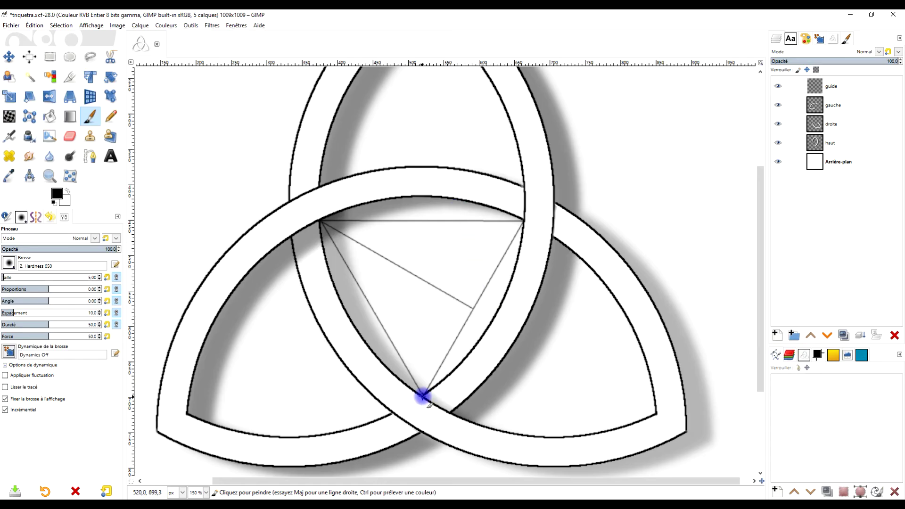
pyautogui.click(424, 396)
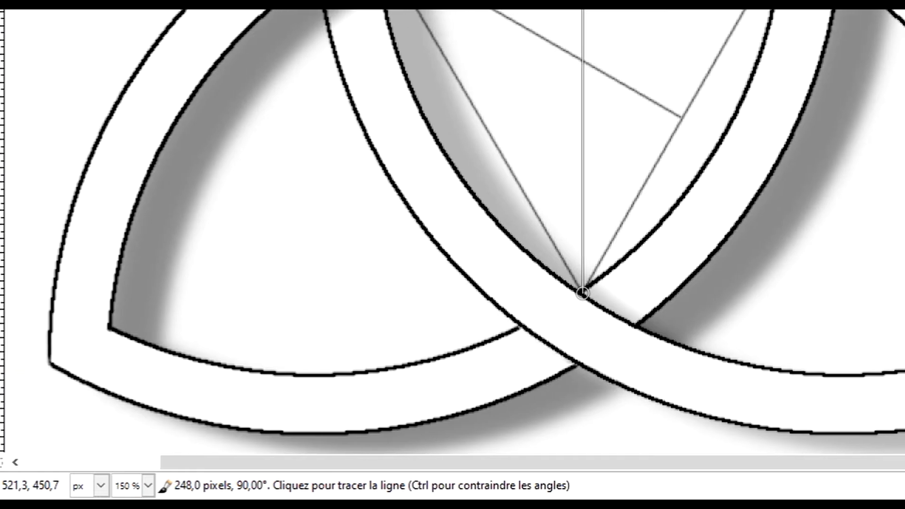
pyautogui.click(424, 221)
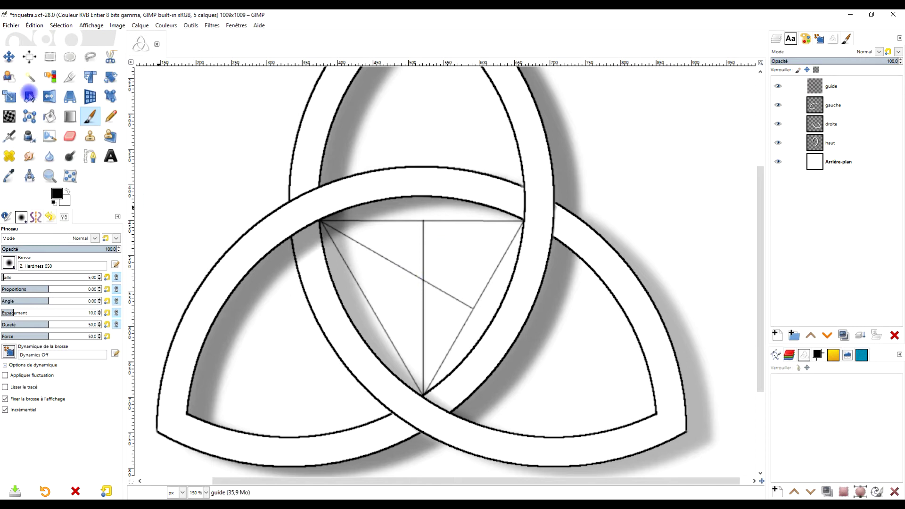
# Make a circular selection about 582 px wide, centred on the crossing of the medians, in replace mode
pyautogui.click(70, 57)
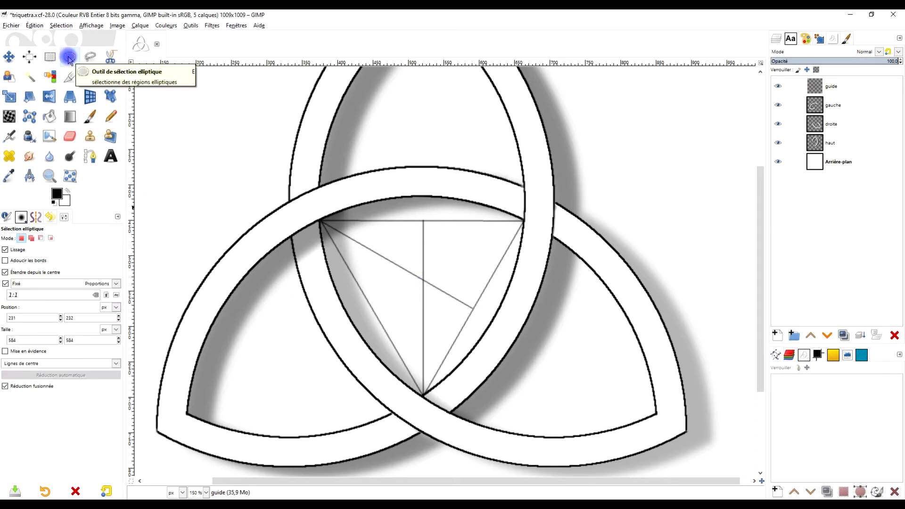
pyautogui.click(31, 239)
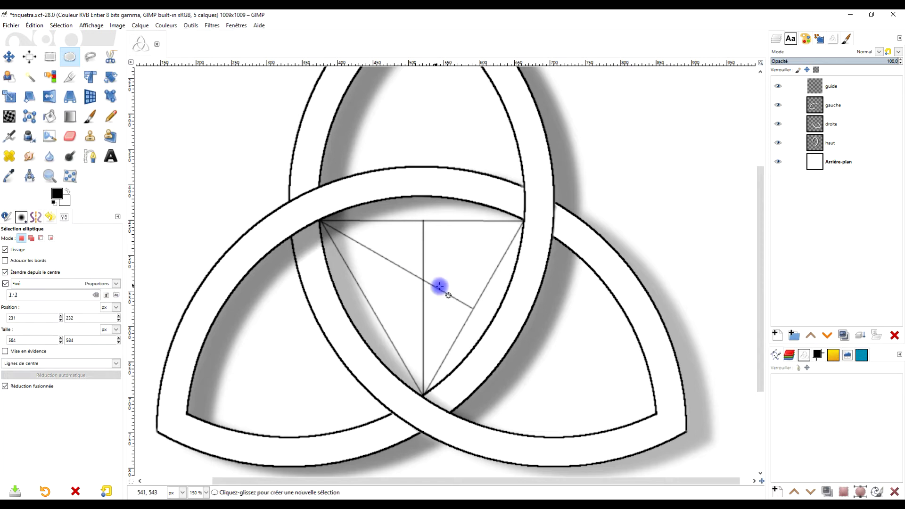
pyautogui.moveTo(424, 281); pyautogui.dragTo(631, 461)
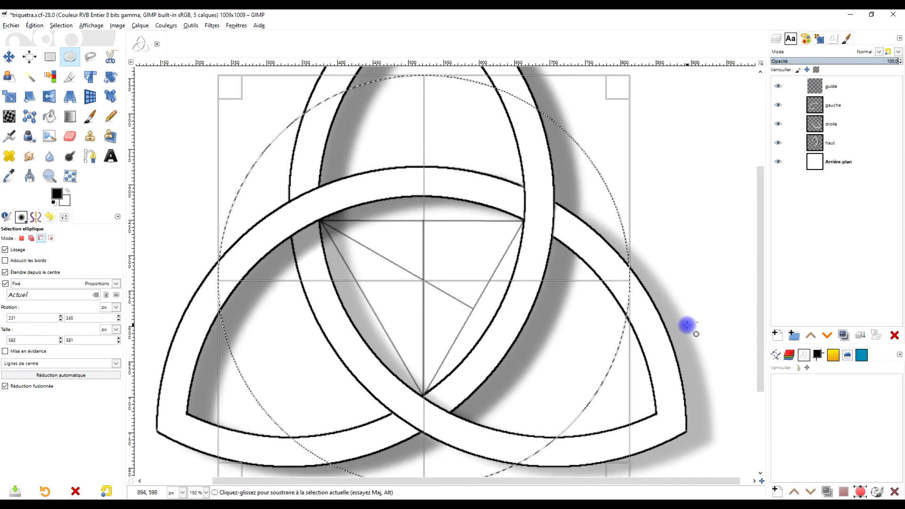
pyautogui.keyDown('ctrl'); pyautogui.scroll(-1, 687, 326); pyautogui.keyUp('ctrl')
pyautogui.keyDown('ctrl'); pyautogui.scroll(-1, 648, 309); pyautogui.keyUp('ctrl')
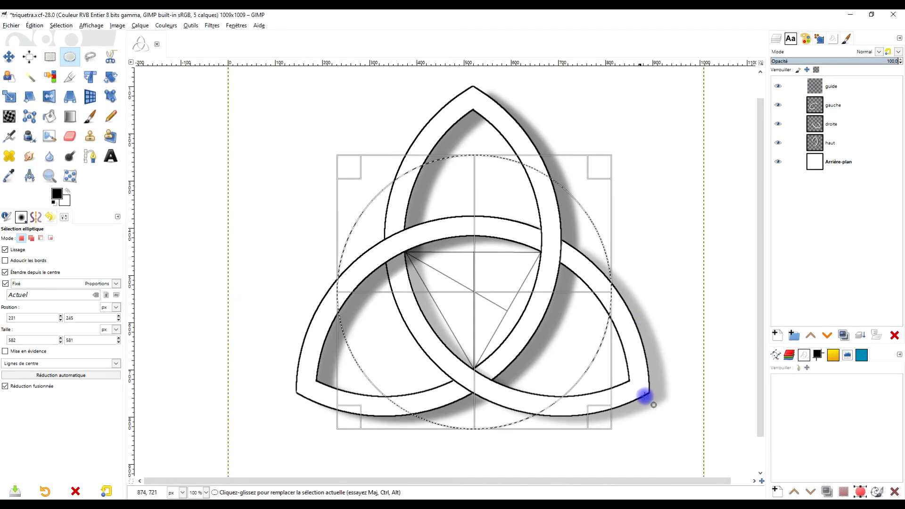
pyautogui.moveTo(604, 422)
pyautogui.mouseDown()
pyautogui.moveTo(613, 429)
pyautogui.moveTo(601, 422)
pyautogui.mouseUp()
pyautogui.hscroll(3, 615, 160)
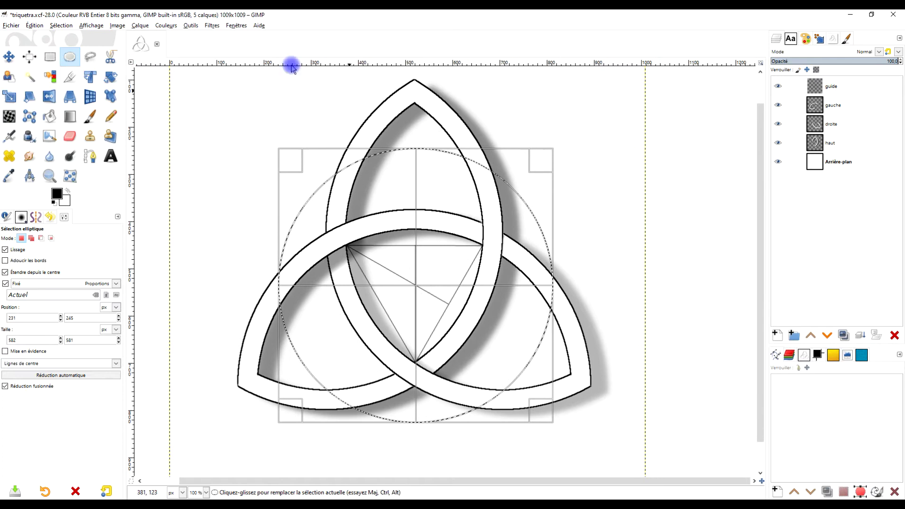
# Convert the circular selection into a 20 px border with the Lisse style
pyautogui.click(61, 25)
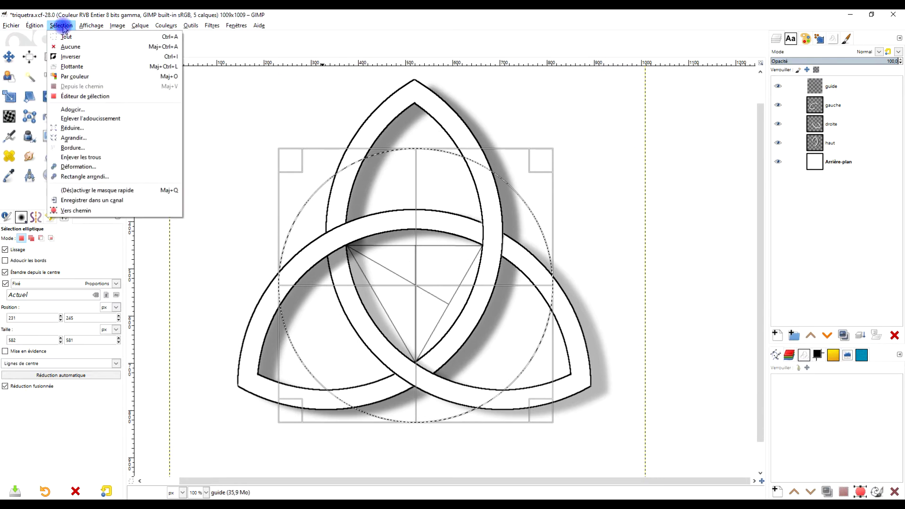
pyautogui.click(88, 147)
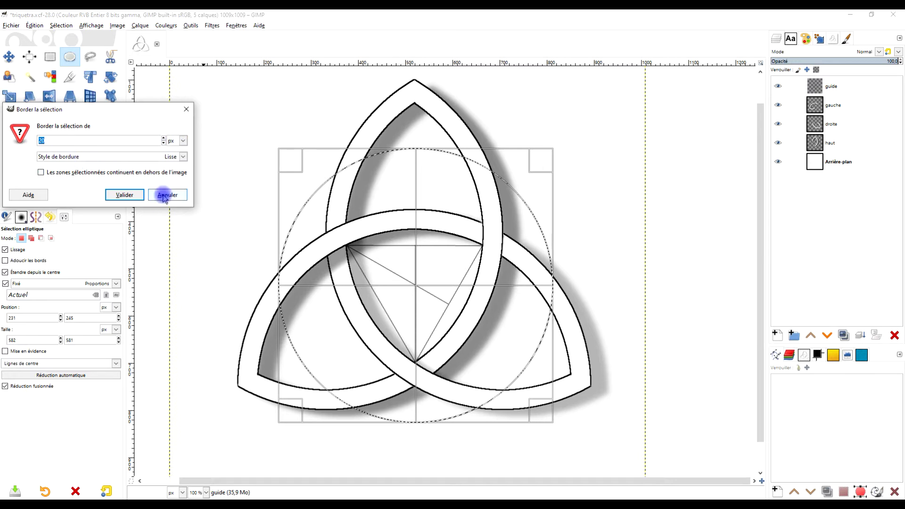
pyautogui.click(140, 157)
pyautogui.click(117, 179)
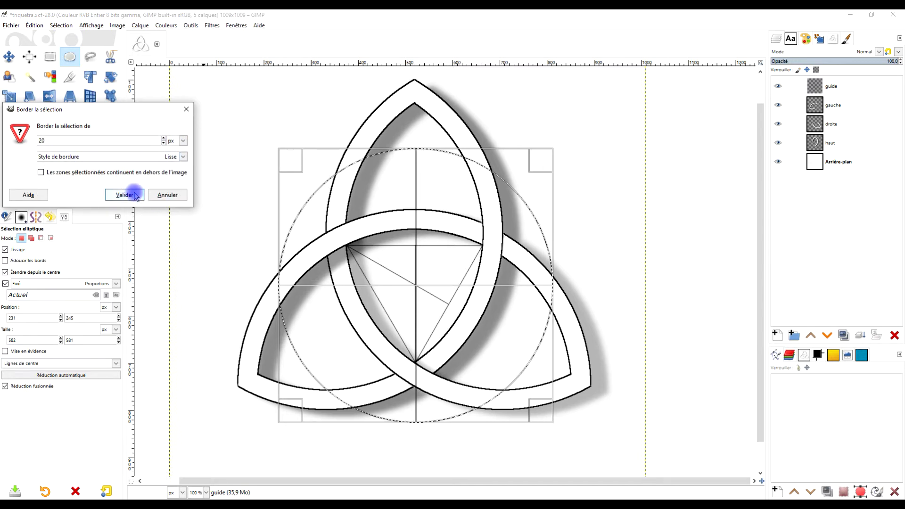
pyautogui.click(125, 195)
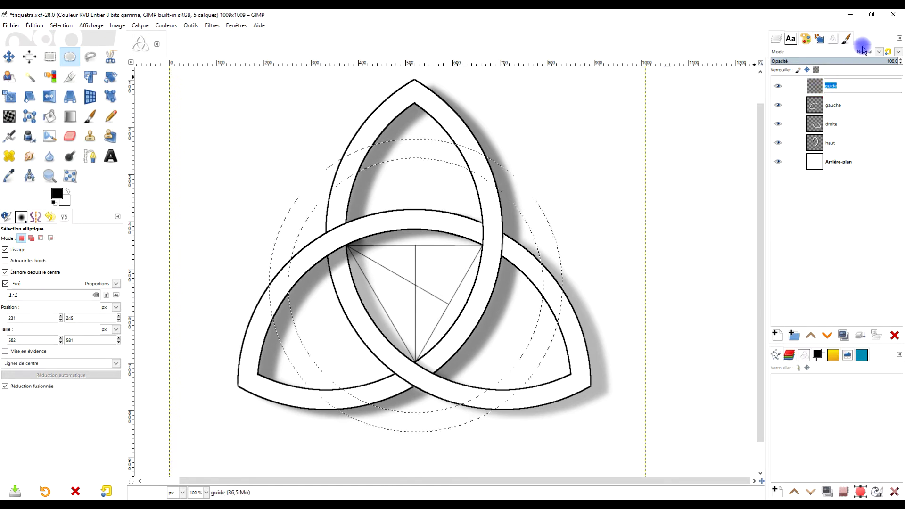
# Rename the guide layer as cercle intérieur and fill the ring selection on it with white
pyautogui.write('cercle intérieur')
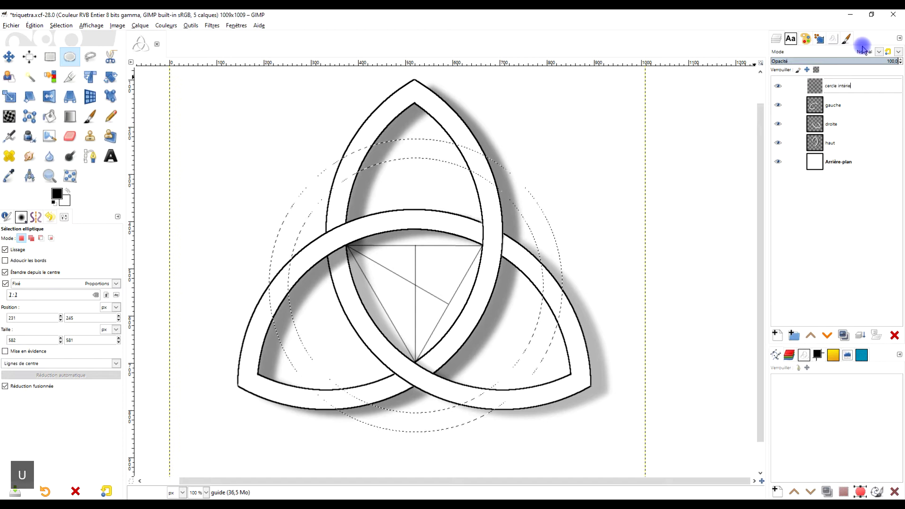
pyautogui.click(836, 100)
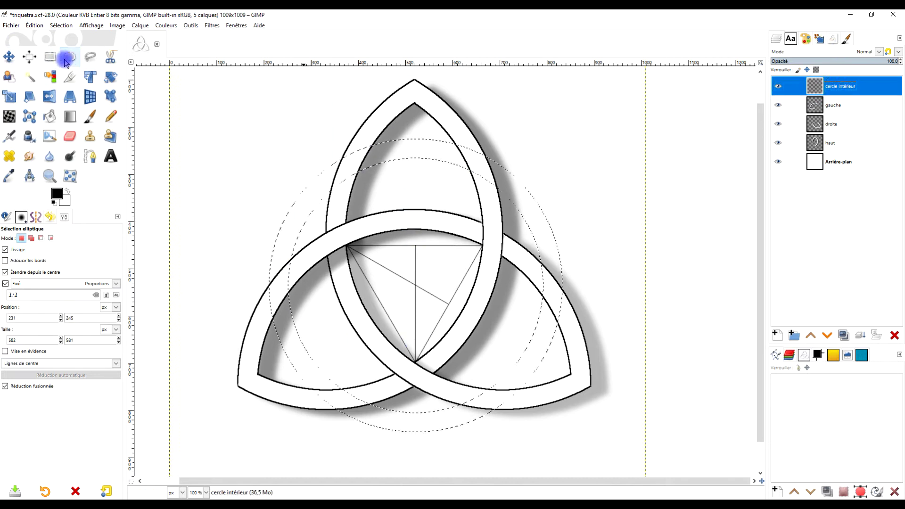
pyautogui.click(405, 159)
pyautogui.moveTo(408, 150); pyautogui.dragTo(406, 122)
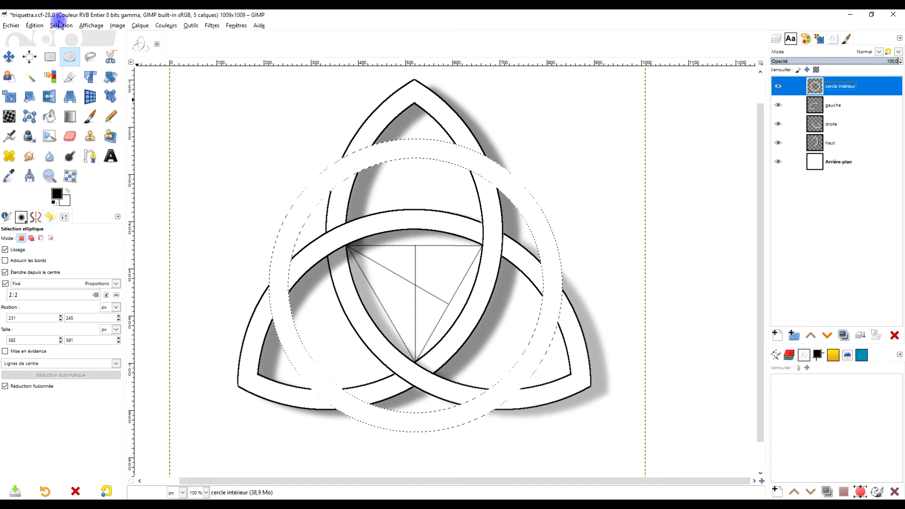
# Stroke the ring selection with a 3 px antialiased solid black line and clear the selection
pyautogui.click(30, 25)
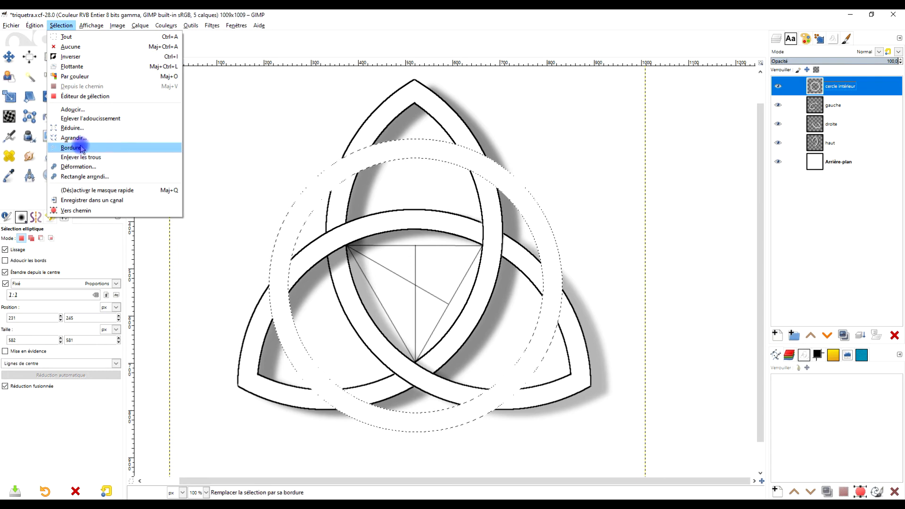
pyautogui.moveTo(30, 27)
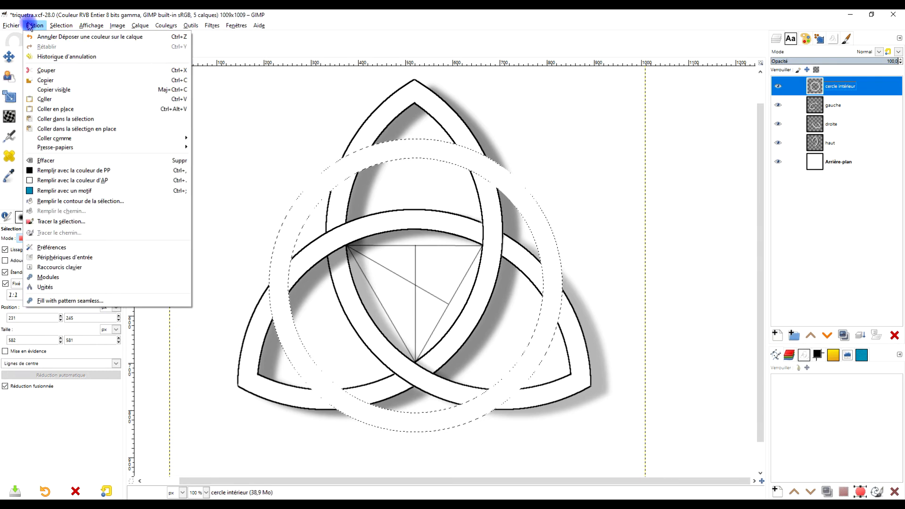
pyautogui.click(62, 222)
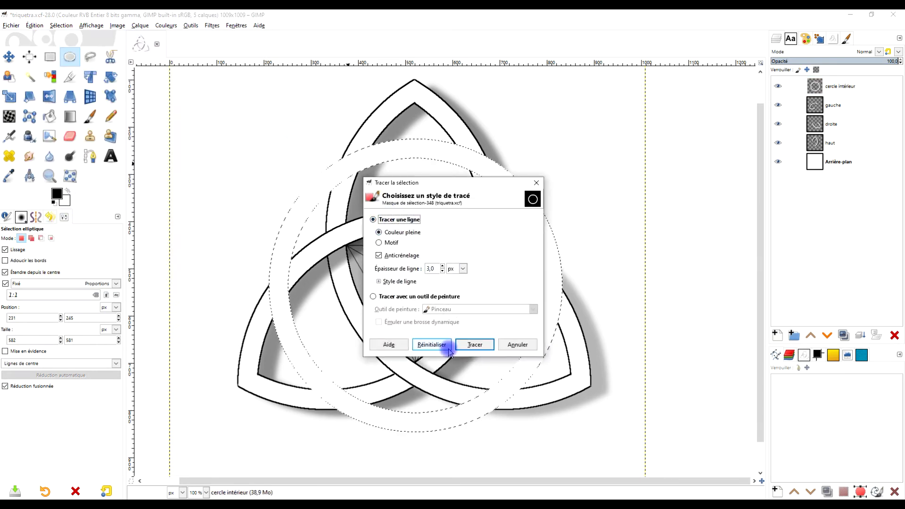
pyautogui.click(475, 345)
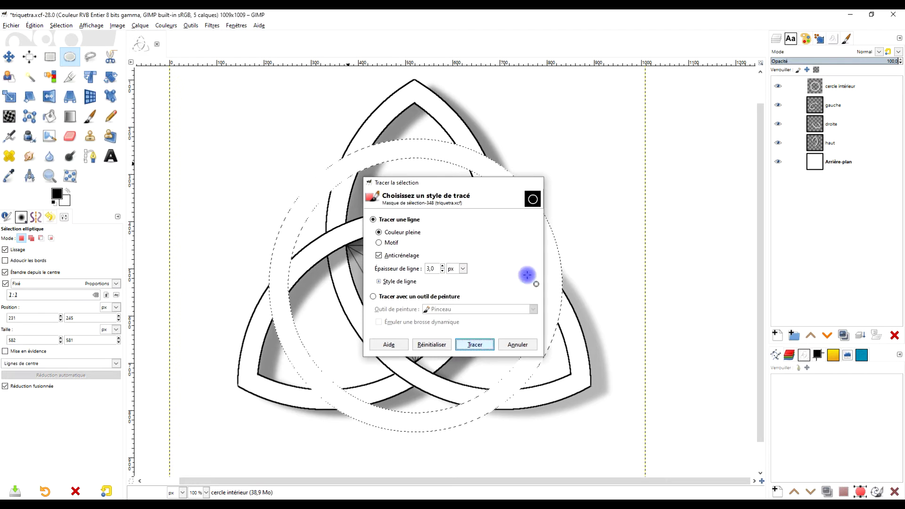
pyautogui.moveTo(496, 279); pyautogui.dragTo(492, 249)
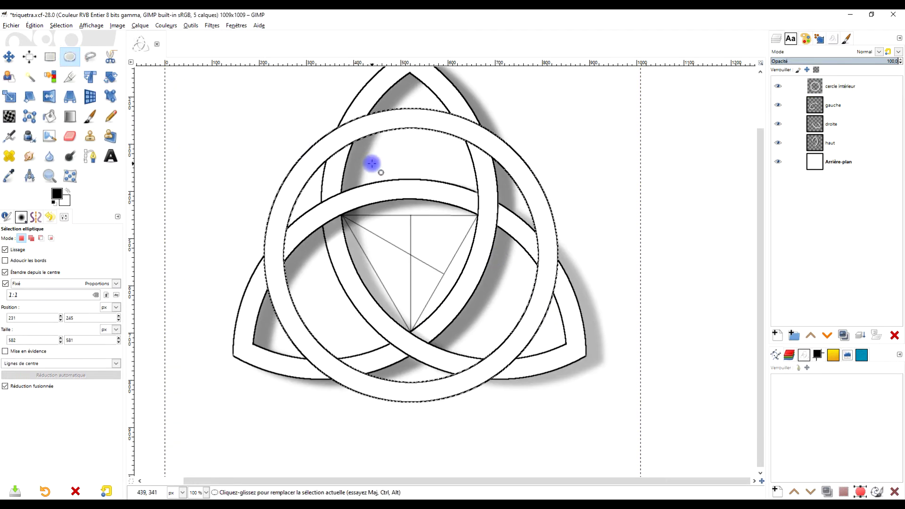
pyautogui.click(372, 164)
pyautogui.click(144, 110)
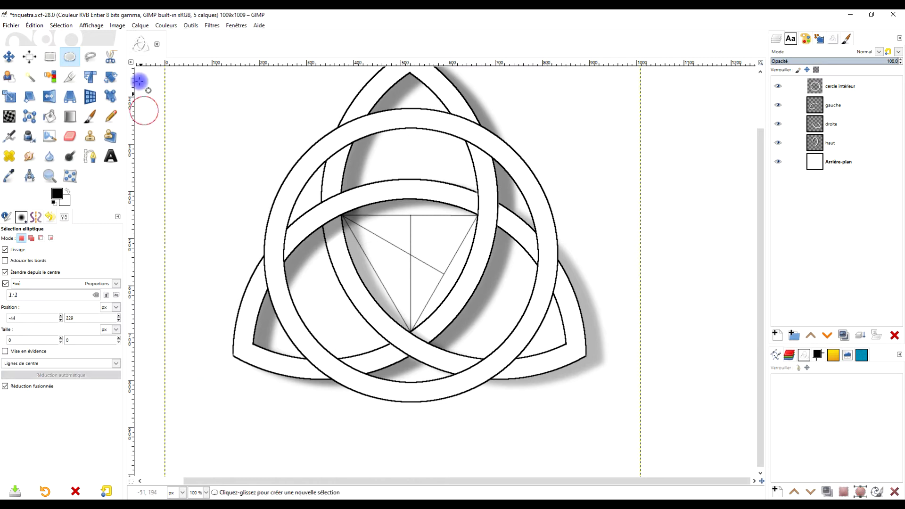
pyautogui.click(61, 25)
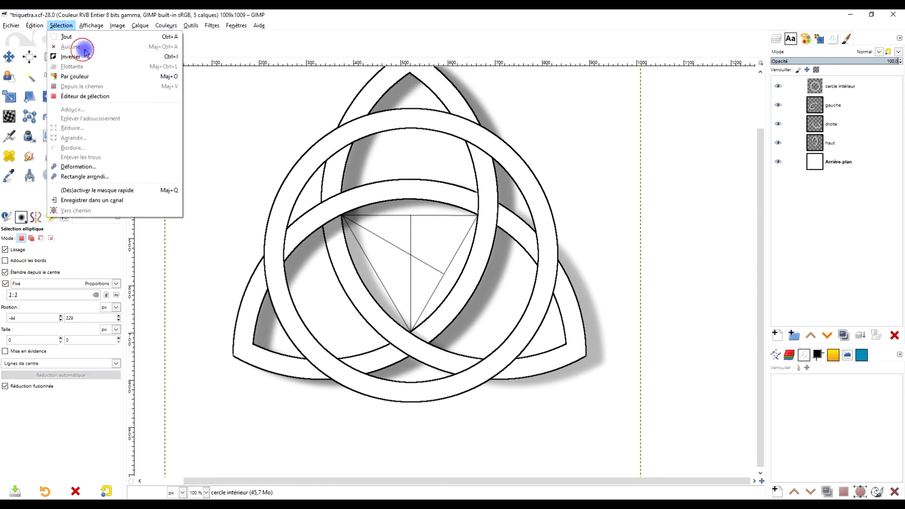
# Select a circle about 388 px wide around the guide triangle and delete the construction lines inside it
pyautogui.click(340, 216)
pyautogui.moveTo(333, 200); pyautogui.dragTo(424, 275)
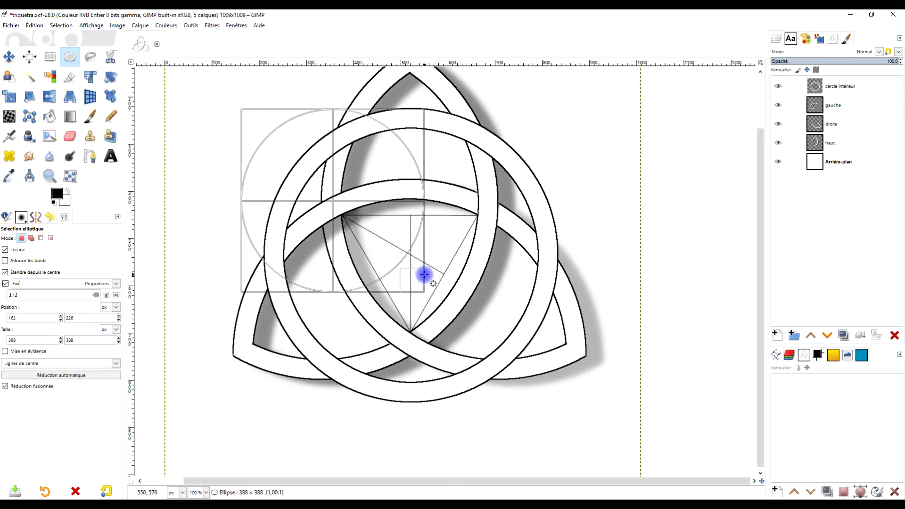
pyautogui.moveTo(321, 192); pyautogui.dragTo(402, 246)
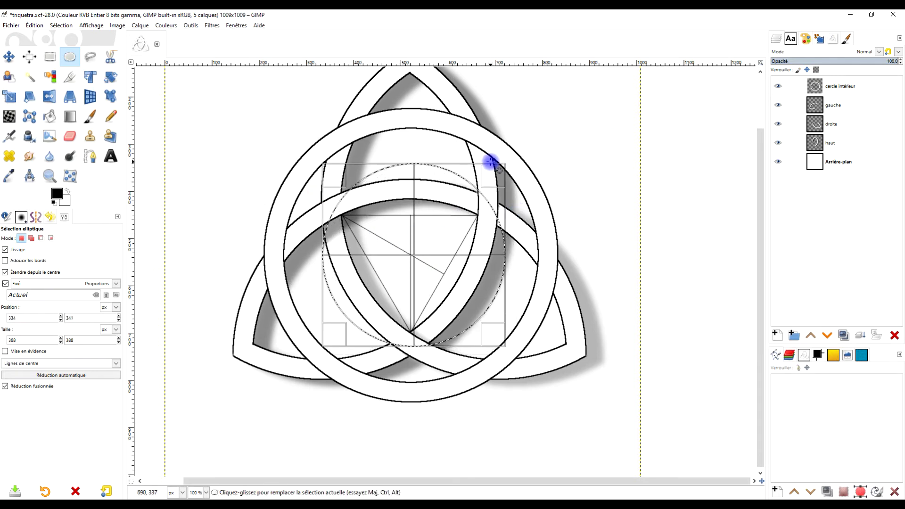
pyautogui.press('Delete')
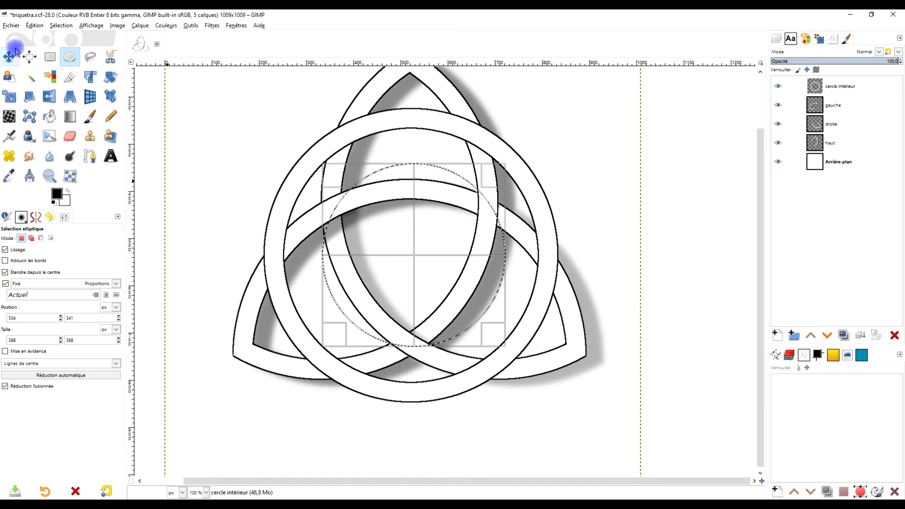
# Clear the circular selection around the guide triangle's former area
pyautogui.click(35, 25)
pyautogui.click(229, 141)
pyautogui.click(231, 121)
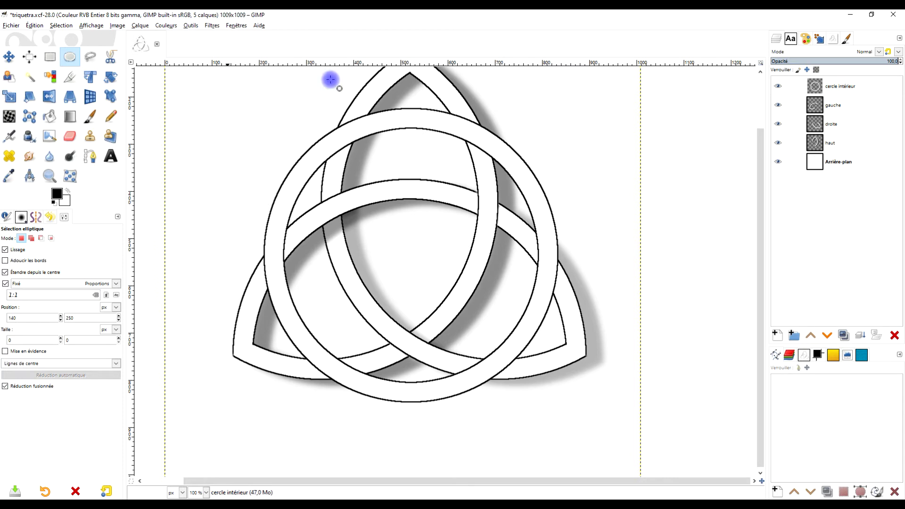
# Add a white layer mask to the cercle intérieur layer
pyautogui.scroll(2, 377, 139)
pyautogui.hscroll(2, 461, 204)
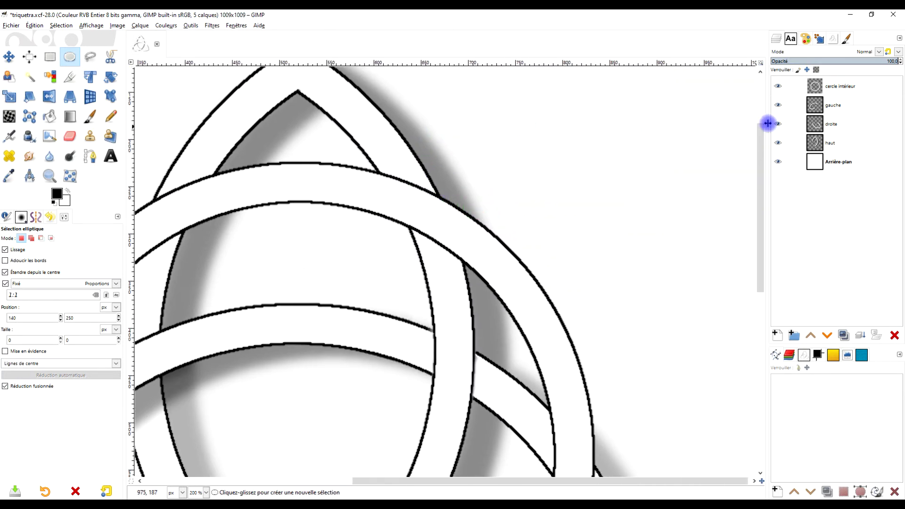
pyautogui.rightClick(816, 89)
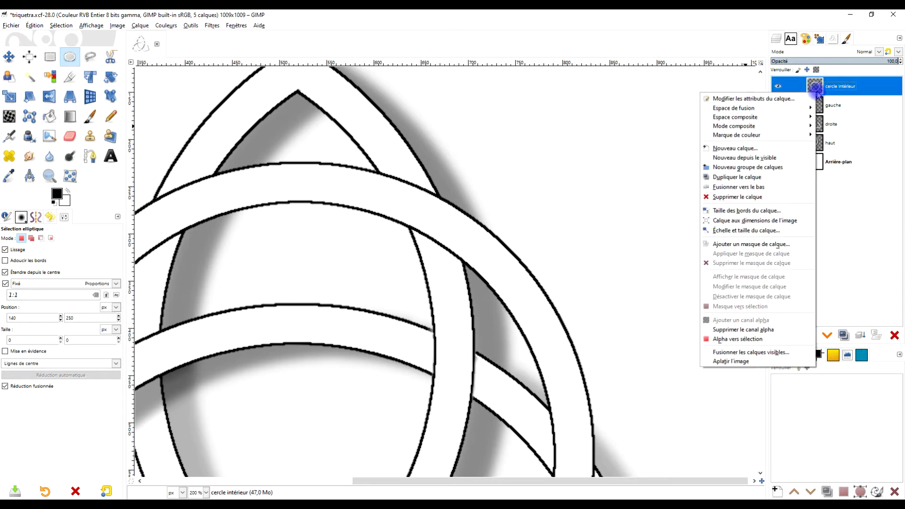
pyautogui.click(764, 244)
pyautogui.click(762, 326)
# Set up the Paintbrush with the 2. Hardness 075 brush at size 51 and black as the foreground colour
pyautogui.click(90, 116)
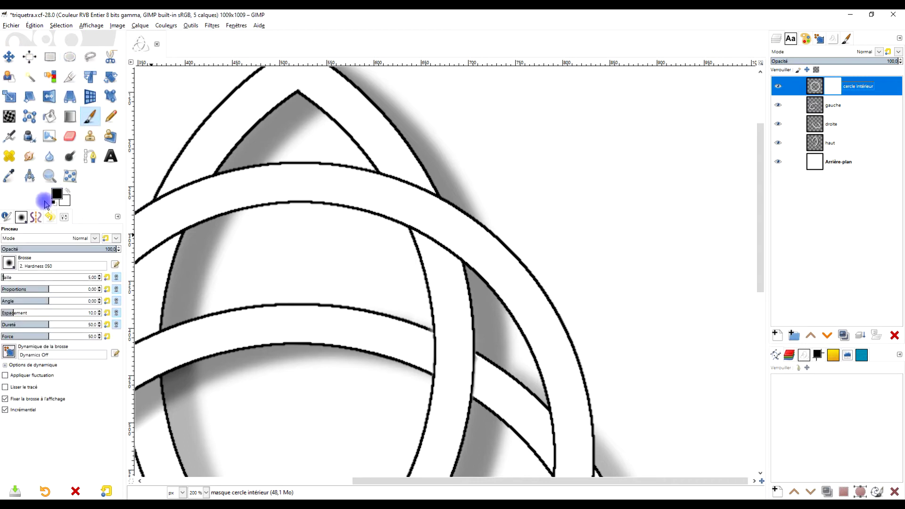
pyautogui.scroll(-1, 21, 272)
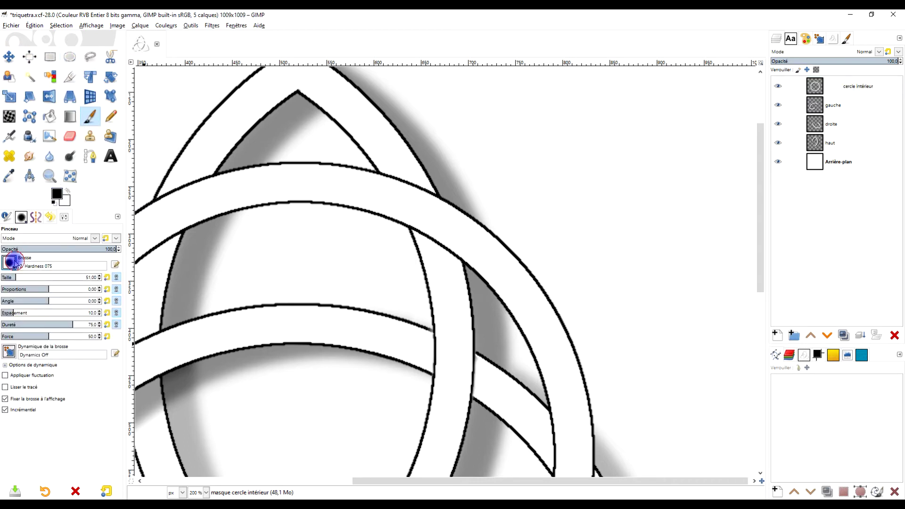
pyautogui.click(9, 263)
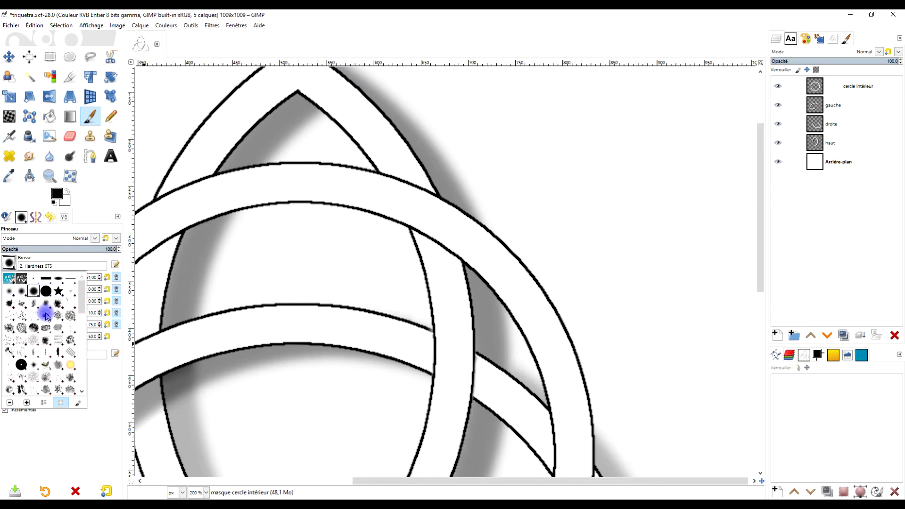
pyautogui.click(56, 260)
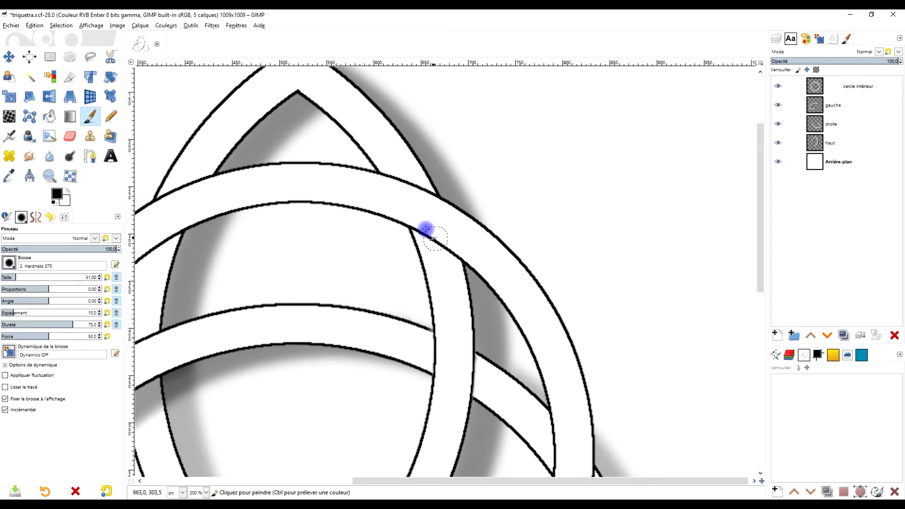
# Paint black on the cercle intérieur mask at the upper-left crossing so the upper loop's left band passes over the ring
pyautogui.scroll(3, 429, 217)
pyautogui.scroll(-5, 418, 222)
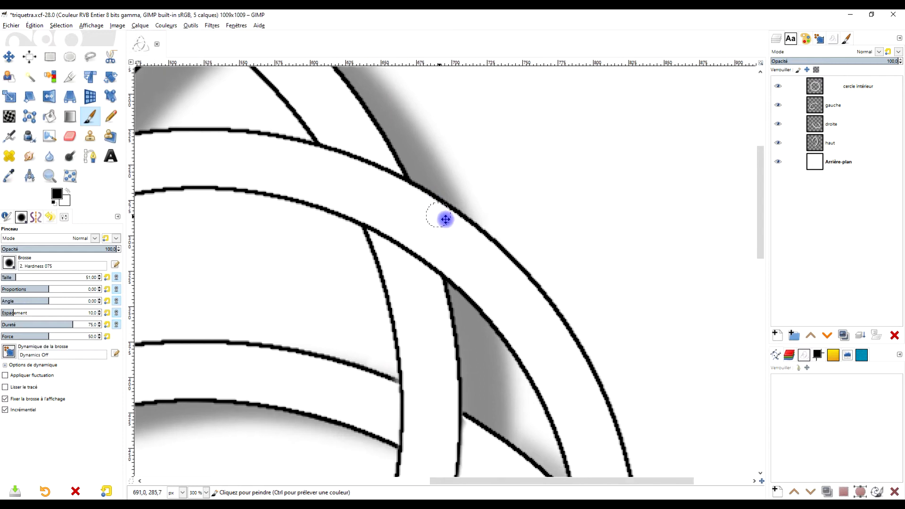
pyautogui.scroll(-1, 217, 228)
pyautogui.scroll(3, 299, 228)
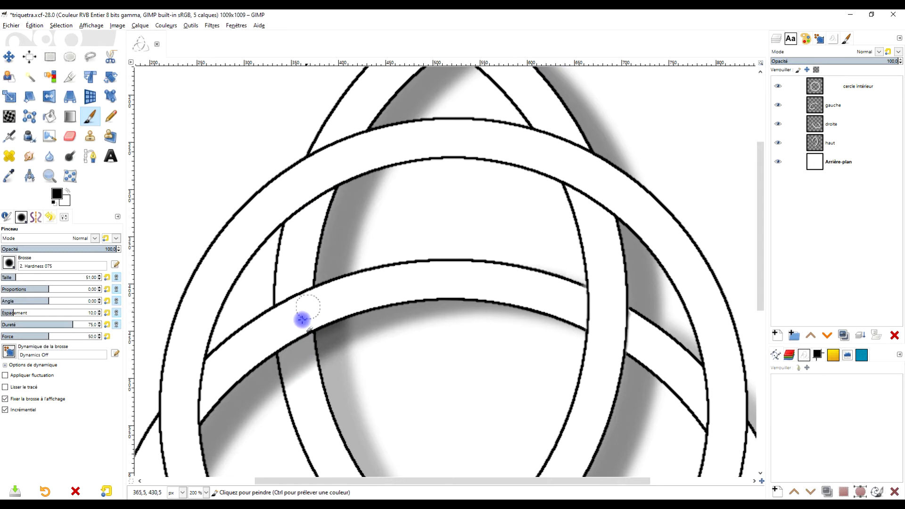
pyautogui.scroll(3, 335, 163)
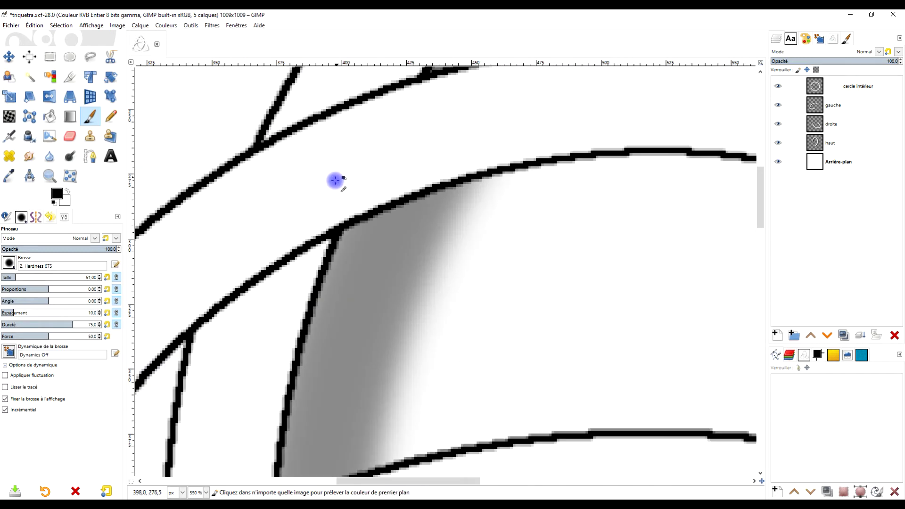
pyautogui.scroll(-2, 325, 198)
pyautogui.click(837, 87)
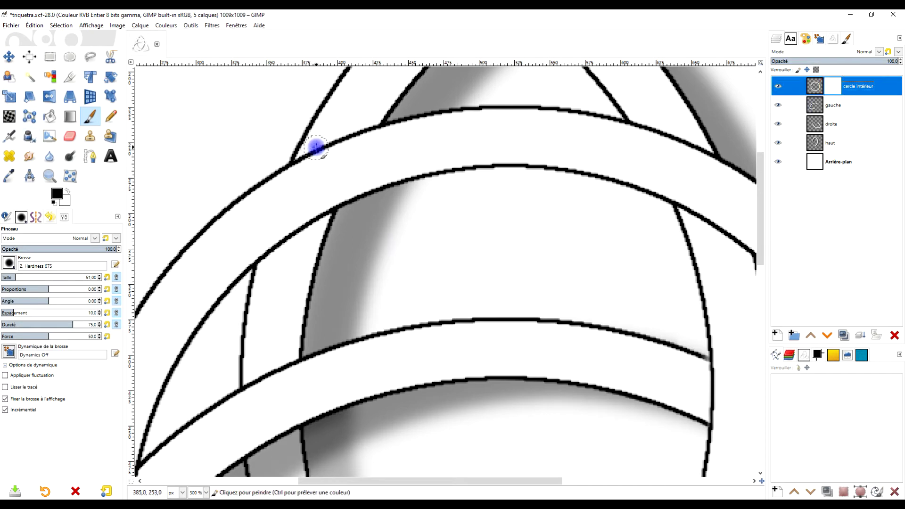
pyautogui.moveTo(317, 148); pyautogui.dragTo(297, 196)
pyautogui.moveTo(307, 161)
pyautogui.mouseDown()
pyautogui.moveTo(324, 148)
pyautogui.moveTo(295, 175)
pyautogui.moveTo(267, 255)
pyautogui.moveTo(324, 209)
pyautogui.moveTo(363, 125)
pyautogui.moveTo(350, 139)
pyautogui.moveTo(369, 125)
pyautogui.moveTo(375, 130)
pyautogui.moveTo(349, 165)
pyautogui.mouseUp()
pyautogui.moveTo(338, 190); pyautogui.dragTo(364, 146)
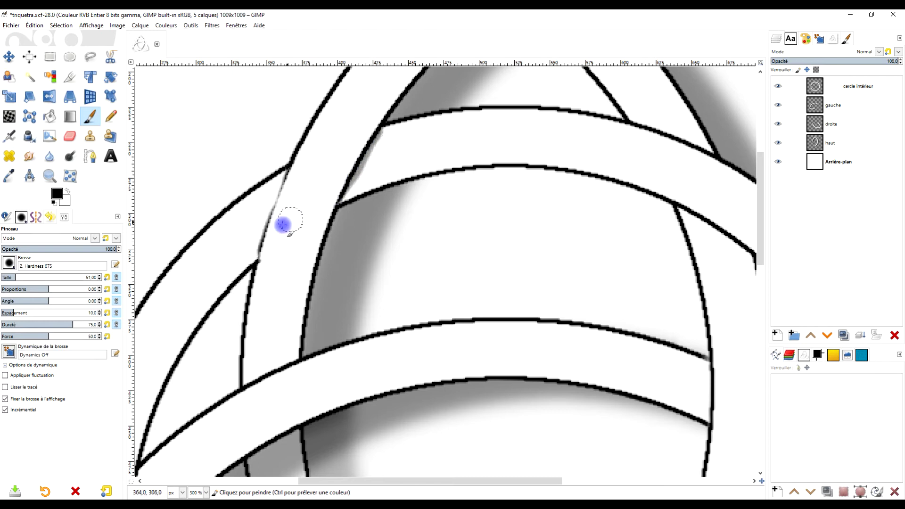
pyautogui.moveTo(297, 180); pyautogui.dragTo(273, 220)
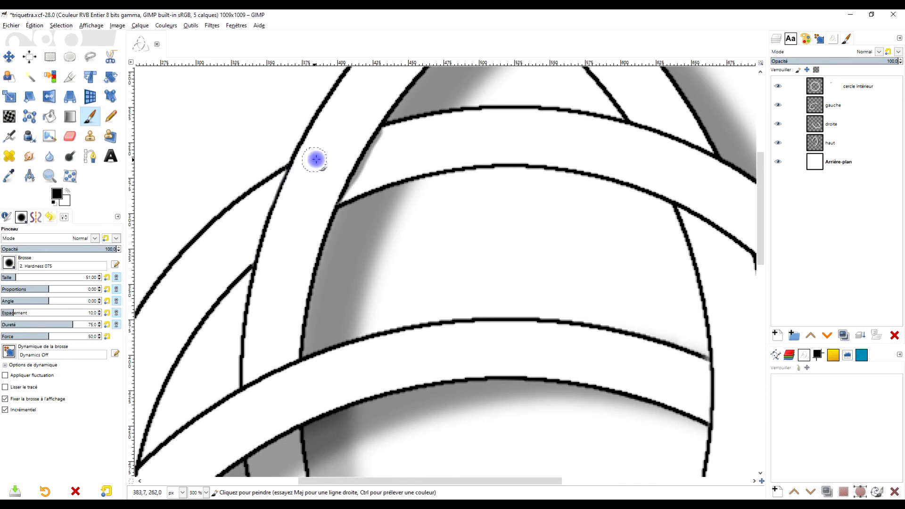
pyautogui.keyDown('ctrl'); pyautogui.scroll(1, 346, 149); pyautogui.keyUp('ctrl')
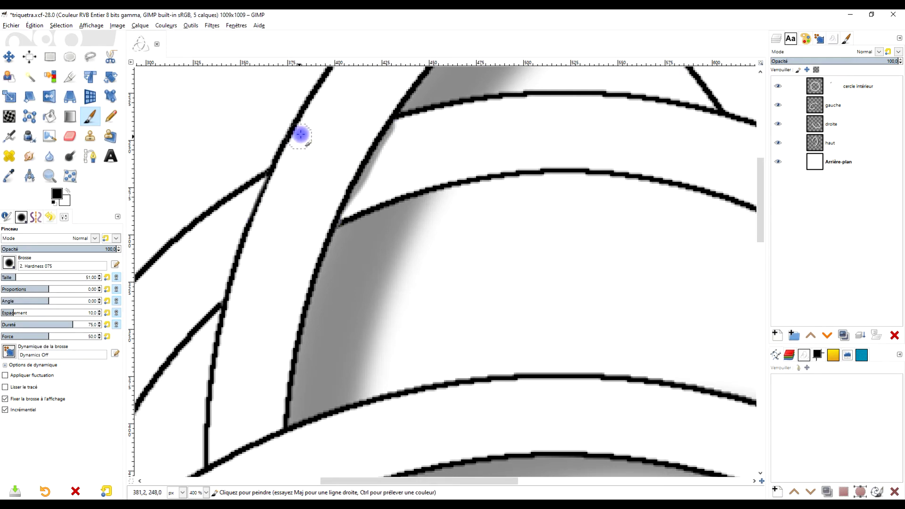
pyautogui.moveTo(344, 106); pyautogui.dragTo(313, 180)
# Swap the foreground to white and repaint the mask along the band's inner edge to restore the ring over the leftover shadow
pyautogui.keyDown('ctrl'); pyautogui.scroll(3, 314, 180); pyautogui.keyUp('ctrl')
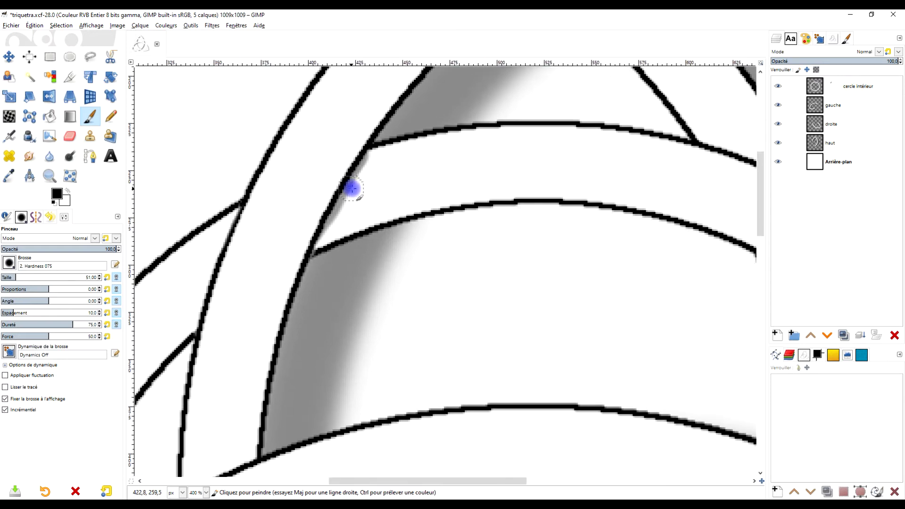
pyautogui.keyDown('ctrl'); pyautogui.scroll(-2, 374, 186); pyautogui.keyUp('ctrl')
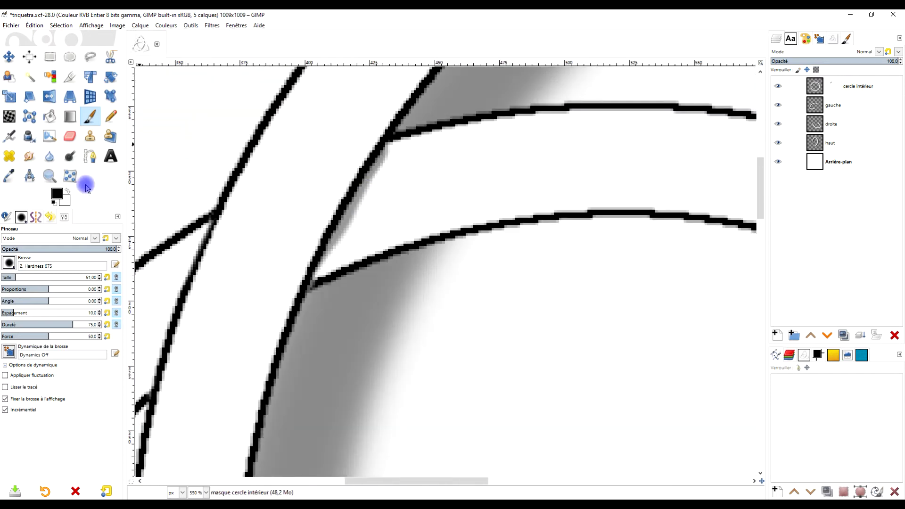
pyautogui.click(69, 191)
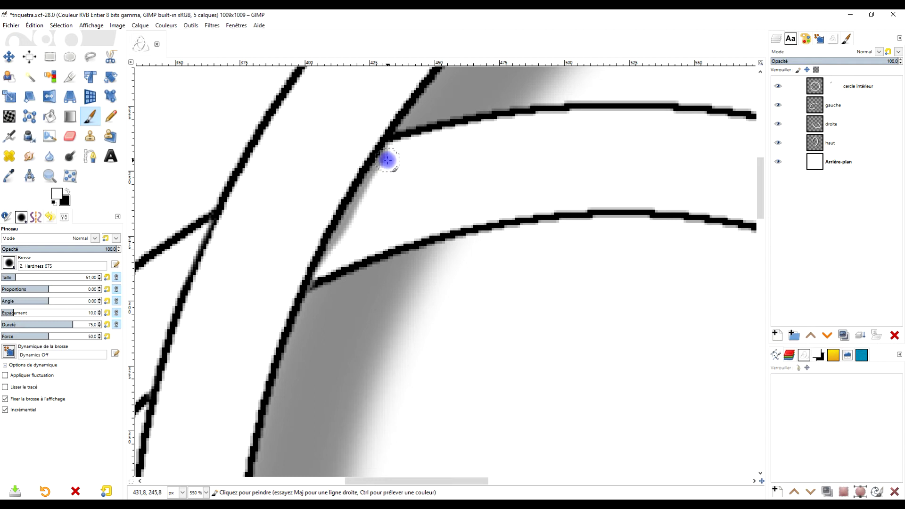
pyautogui.moveTo(389, 159); pyautogui.dragTo(341, 245)
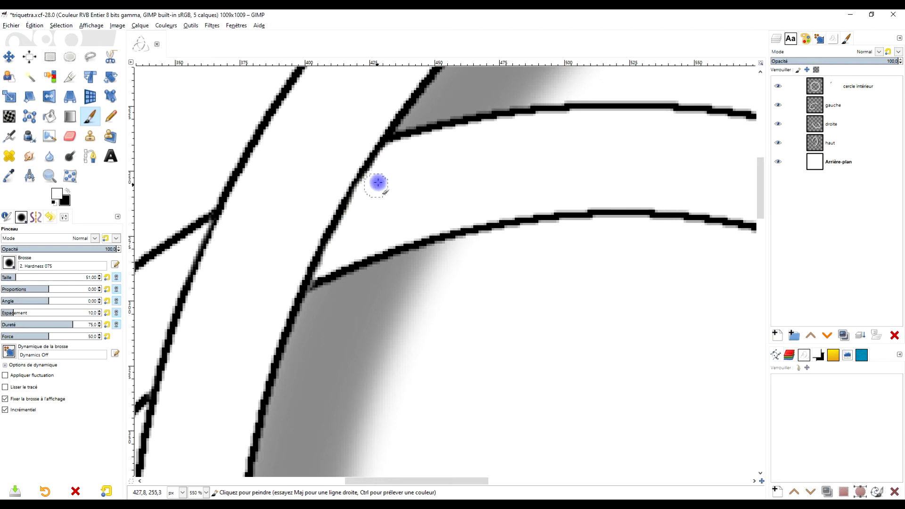
pyautogui.moveTo(386, 159); pyautogui.dragTo(343, 248)
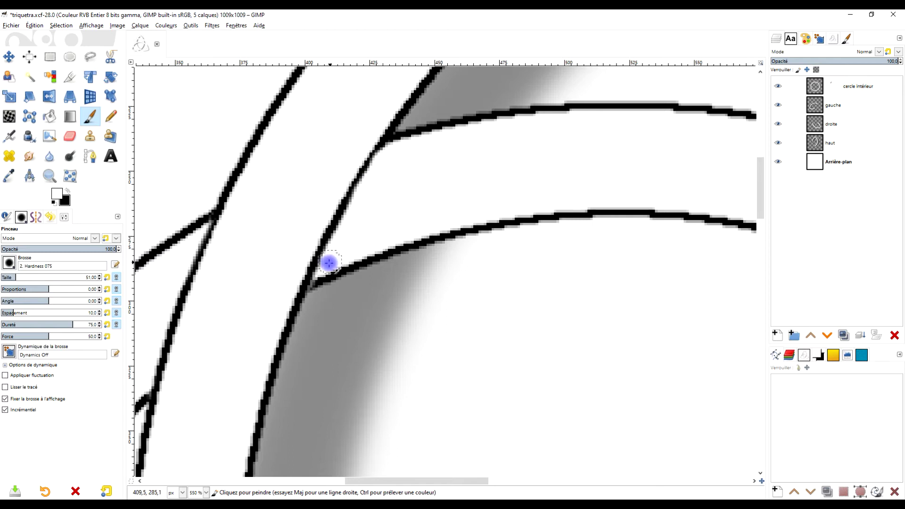
pyautogui.scroll(1, 329, 262)
pyautogui.hotkey('ctrl', 'z')
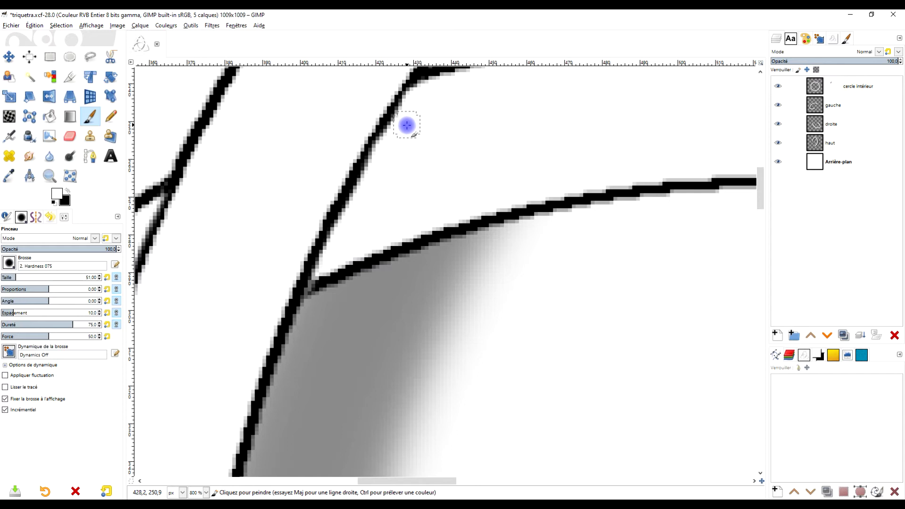
# Paint the cercle intérieur mask black at the right-hand crossing so the triquetra band passes over the ring
pyautogui.scroll(-4, 372, 198)
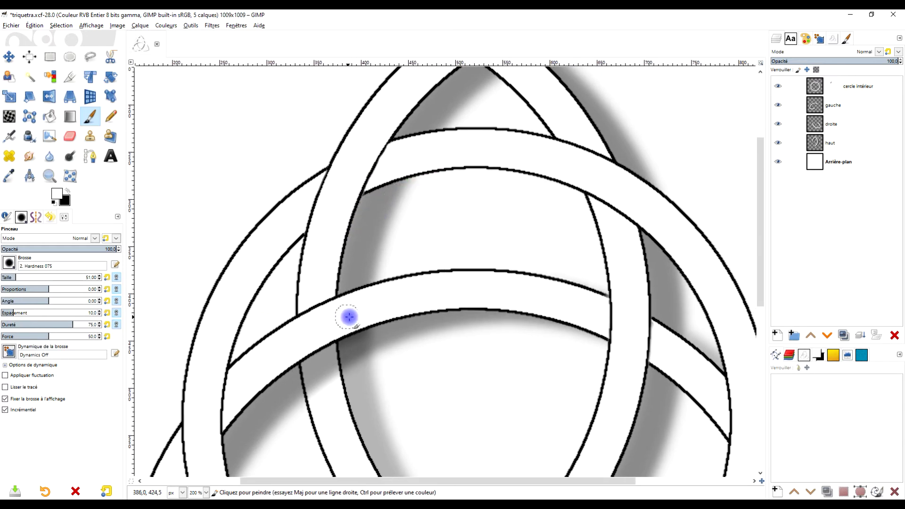
pyautogui.scroll(-3, 325, 336)
pyautogui.hscroll(1, 333, 317)
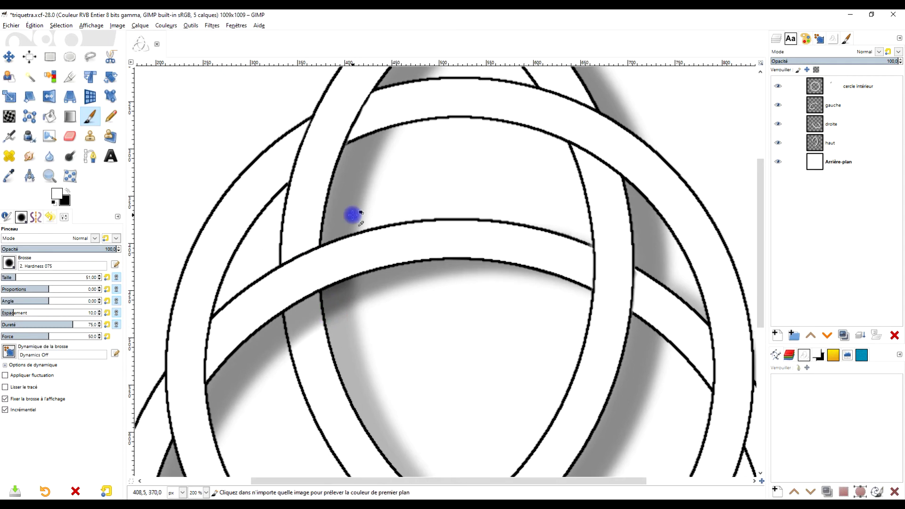
pyautogui.scroll(-1, 353, 215)
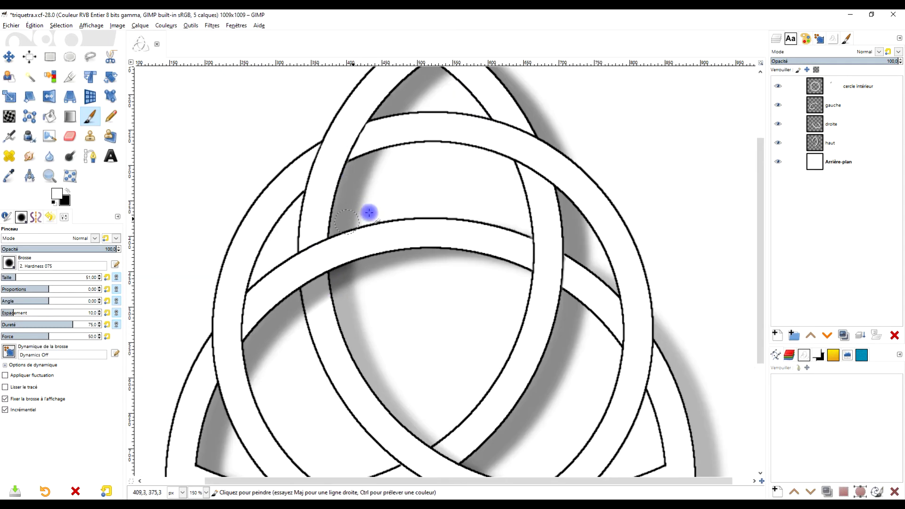
pyautogui.scroll(1, 377, 210)
pyautogui.hscroll(3, 392, 208)
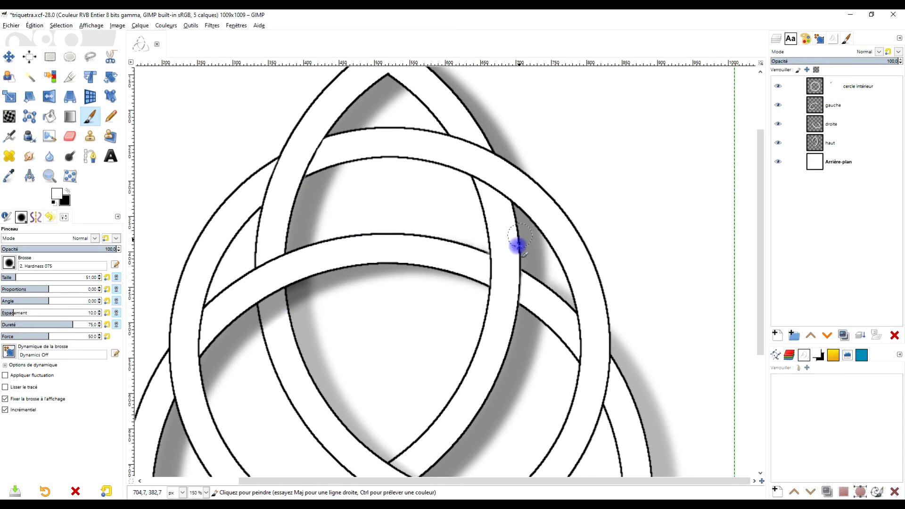
pyautogui.moveTo(542, 301); pyautogui.dragTo(503, 355)
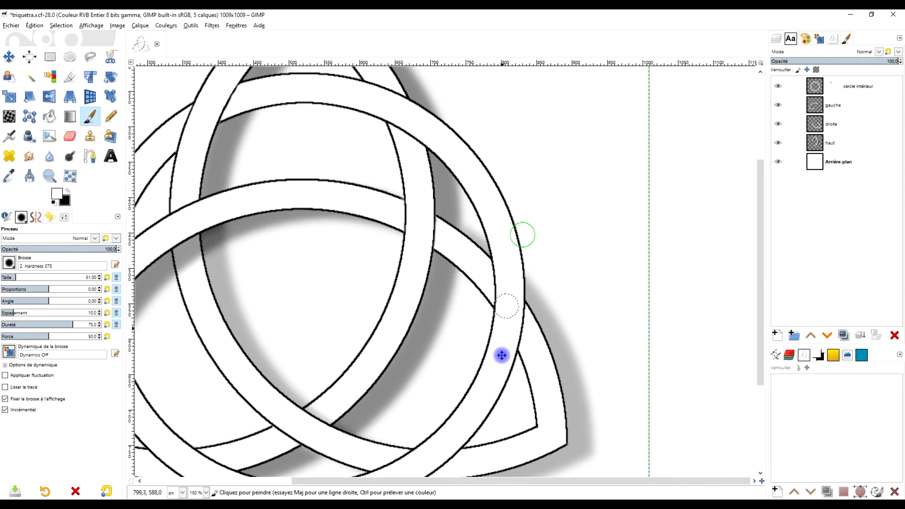
pyautogui.scroll(1, 502, 355)
pyautogui.scroll(1, 490, 309)
pyautogui.scroll(1, 497, 297)
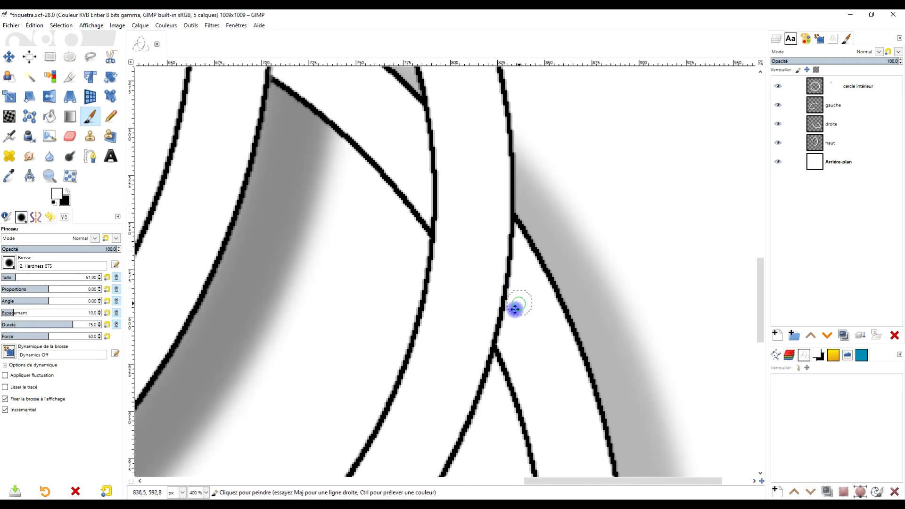
pyautogui.moveTo(515, 309); pyautogui.dragTo(501, 348)
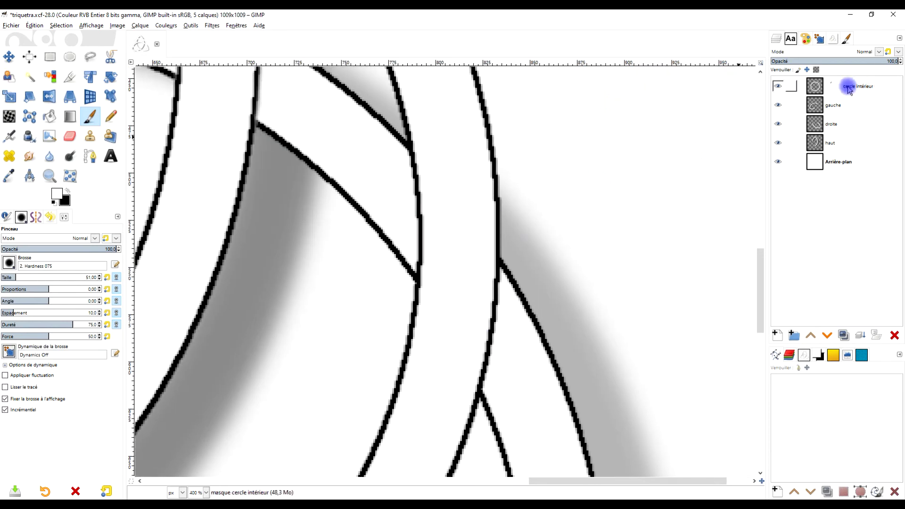
pyautogui.click(831, 85)
pyautogui.click(68, 191)
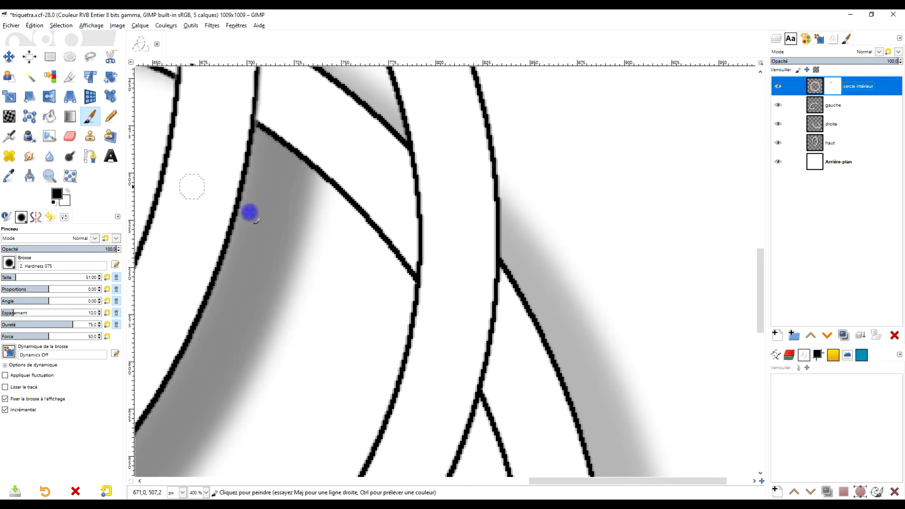
pyautogui.moveTo(411, 208)
pyautogui.mouseDown()
pyautogui.moveTo(423, 237)
pyautogui.moveTo(414, 186)
pyautogui.mouseUp()
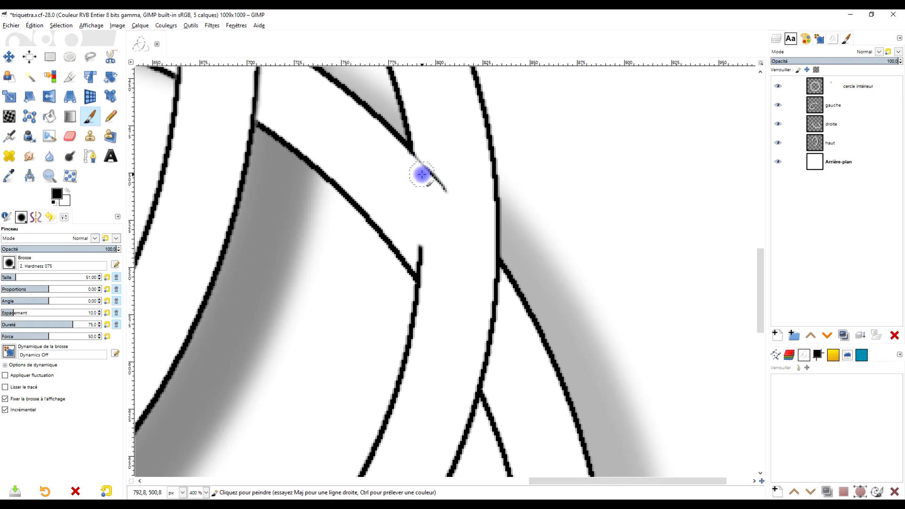
pyautogui.moveTo(419, 171)
pyautogui.mouseDown()
pyautogui.moveTo(448, 194)
pyautogui.moveTo(490, 262)
pyautogui.moveTo(487, 369)
pyautogui.mouseUp()
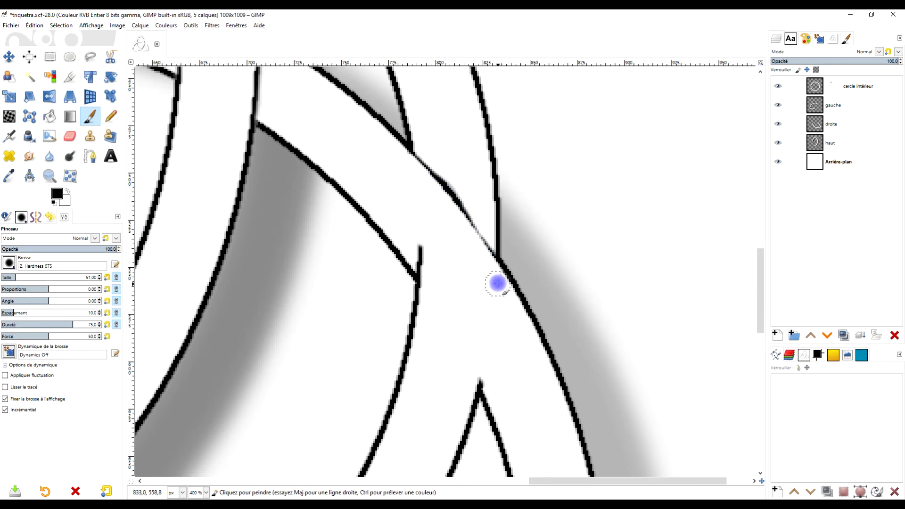
pyautogui.moveTo(421, 265)
pyautogui.mouseDown()
pyautogui.moveTo(491, 385)
pyautogui.moveTo(425, 277)
pyautogui.moveTo(447, 329)
pyautogui.mouseUp()
# Refine the mask in black along the right-hand band's outer edge and check it by toggling the cercle intérieur layer's visibility
pyautogui.scroll(-3, 469, 294)
pyautogui.scroll(4, 472, 294)
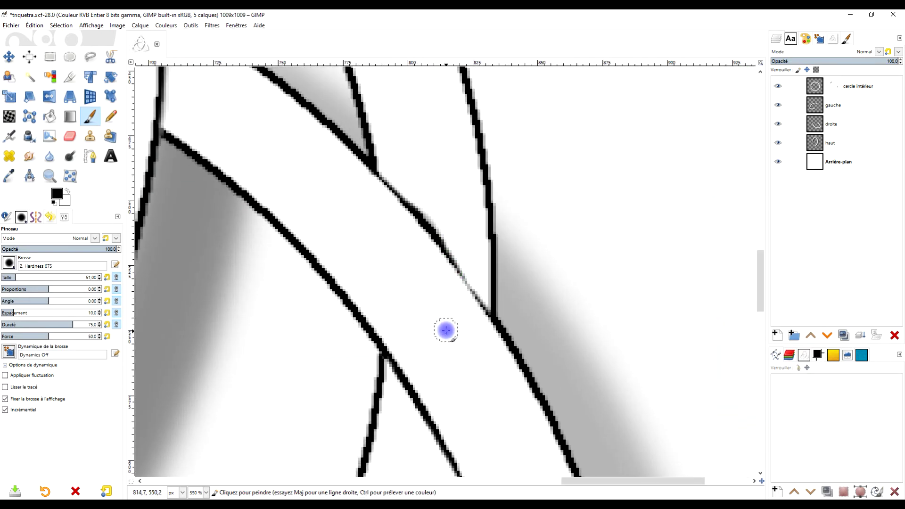
pyautogui.moveTo(460, 289)
pyautogui.mouseDown()
pyautogui.moveTo(480, 315)
pyautogui.moveTo(467, 292)
pyautogui.mouseUp()
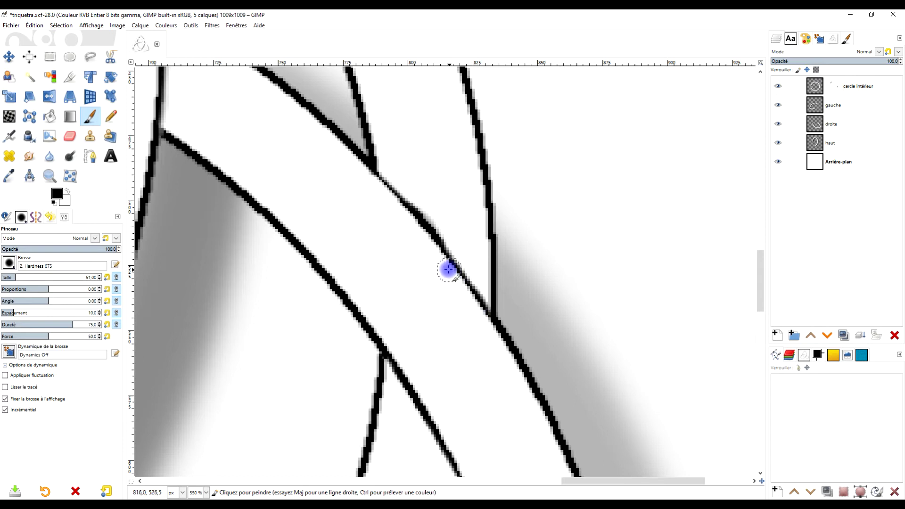
pyautogui.scroll(-4, 434, 254)
pyautogui.moveTo(443, 315); pyautogui.dragTo(437, 307)
pyautogui.click(779, 86)
pyautogui.click(778, 85)
pyautogui.click(780, 86)
pyautogui.click(780, 86)
# Switch to white and repaint the mask along the outer edge of the right-hand crossing to clean up the outline
pyautogui.scroll(3, 387, 277)
pyautogui.moveTo(456, 253); pyautogui.dragTo(431, 248)
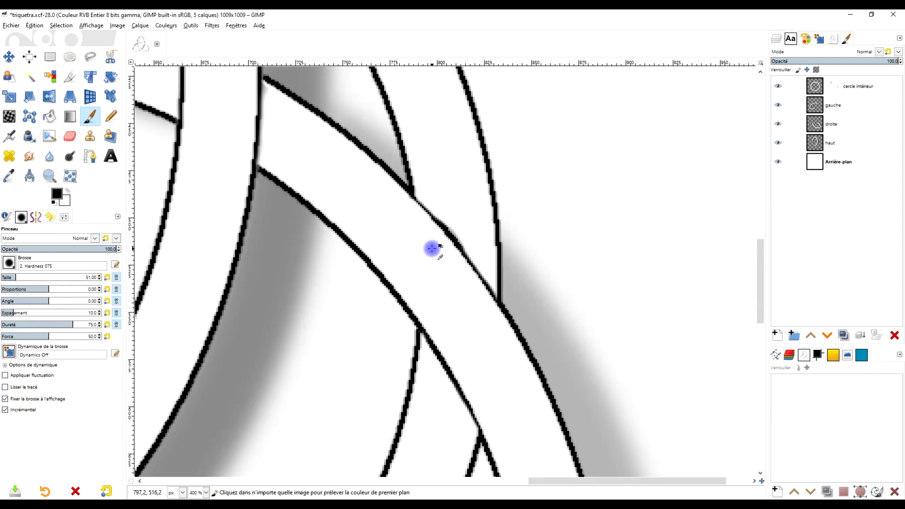
pyautogui.scroll(2, 449, 232)
pyautogui.click(68, 192)
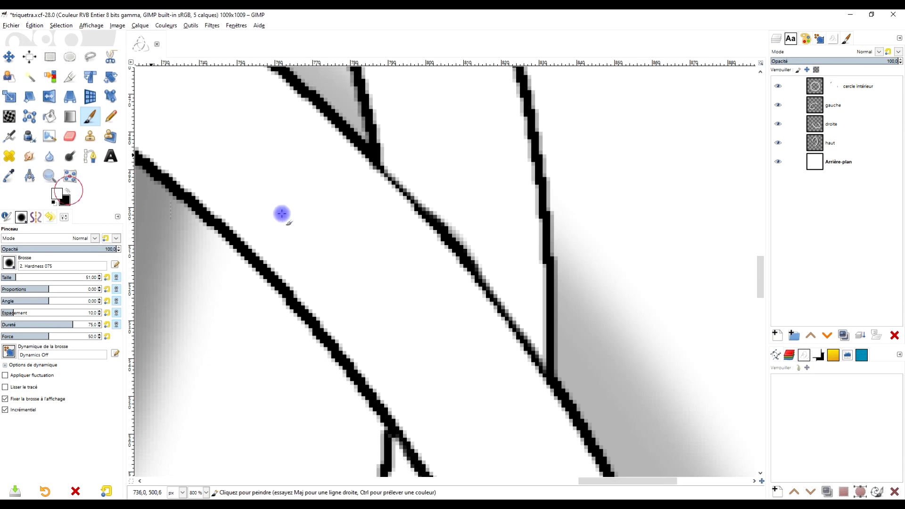
pyautogui.moveTo(475, 249)
pyautogui.mouseDown()
pyautogui.moveTo(492, 267)
pyautogui.moveTo(415, 182)
pyautogui.mouseUp()
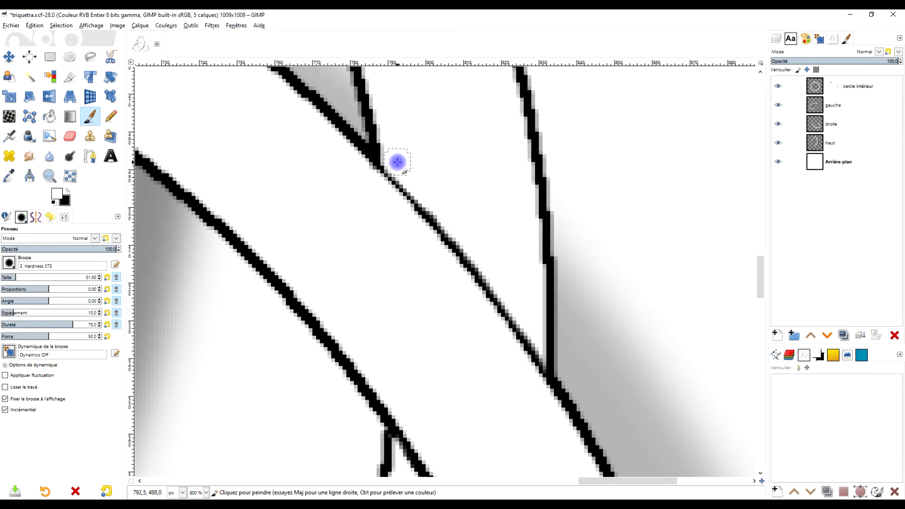
# Switch to black and paint the cercle intérieur mask along both edges of the right-hand crossing to restore the triquetra band's outline
pyautogui.click(68, 191)
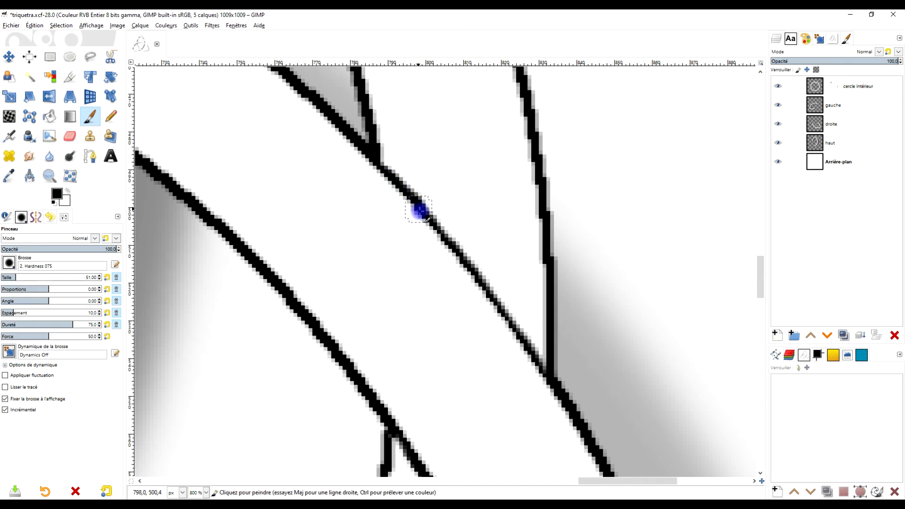
pyautogui.moveTo(445, 238); pyautogui.dragTo(502, 313)
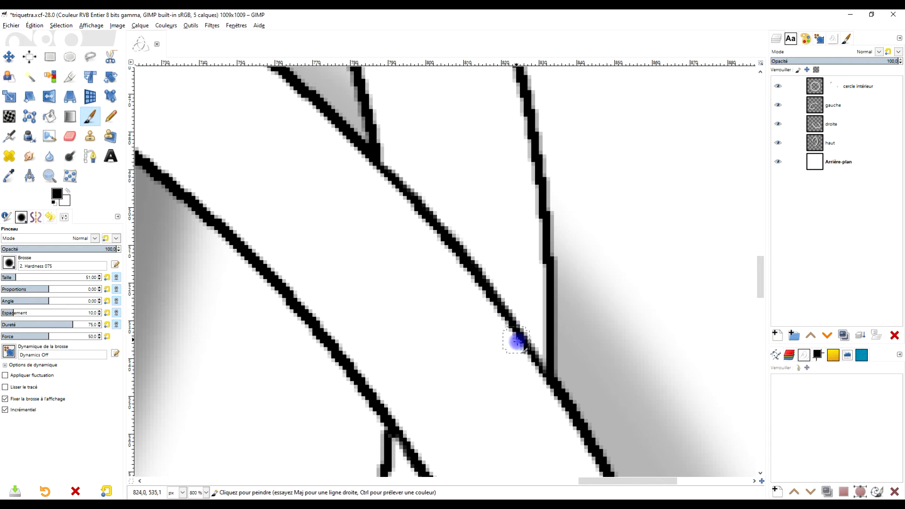
pyautogui.scroll(-4, 538, 375)
pyautogui.moveTo(526, 374); pyautogui.dragTo(469, 241)
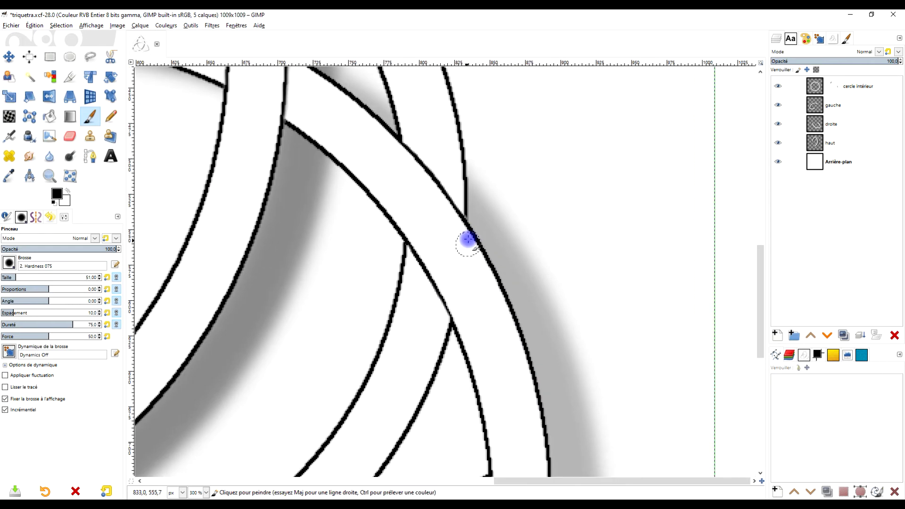
pyautogui.scroll(3, 471, 307)
pyautogui.moveTo(450, 325); pyautogui.dragTo(435, 292)
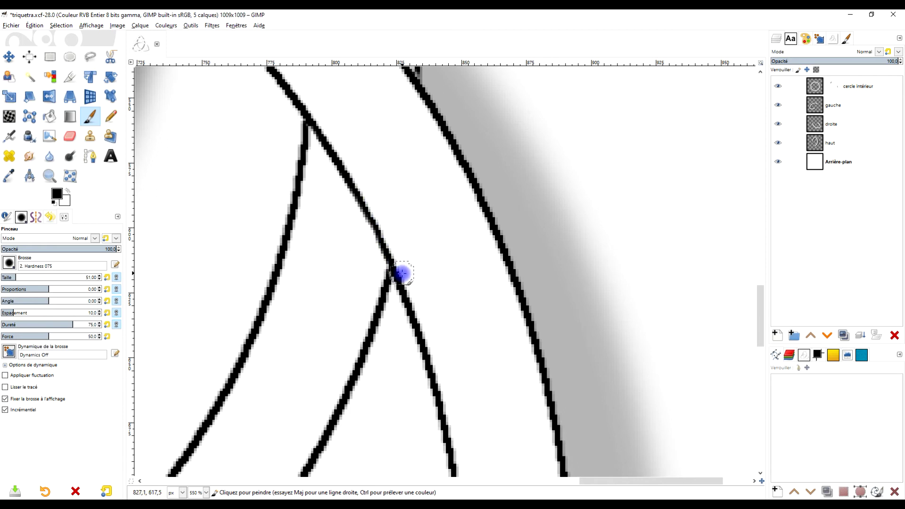
pyautogui.scroll(-6, 402, 273)
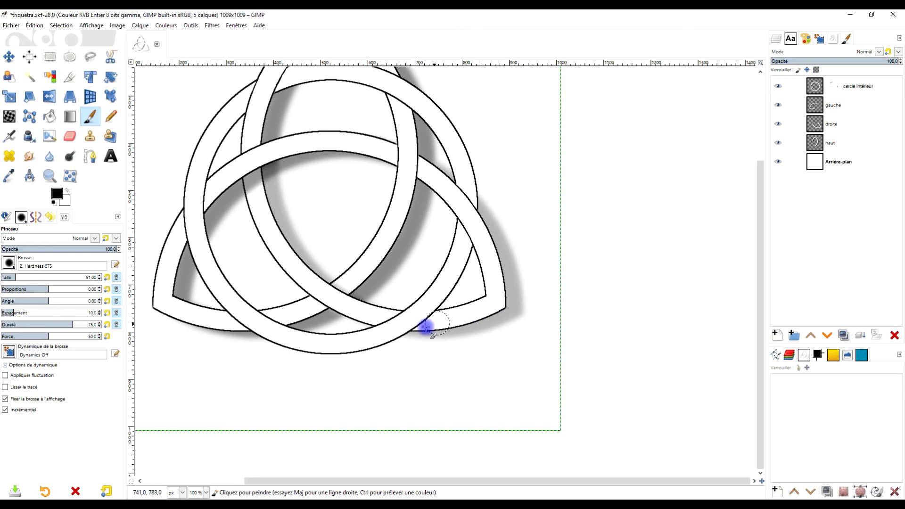
# Paint the cercle intérieur mask black at the lower-left crossing so the triquetra band passes over the ring with clean outlines
pyautogui.moveTo(276, 225); pyautogui.dragTo(291, 257)
pyautogui.moveTo(465, 346); pyautogui.dragTo(470, 309)
pyautogui.scroll(2, 487, 210)
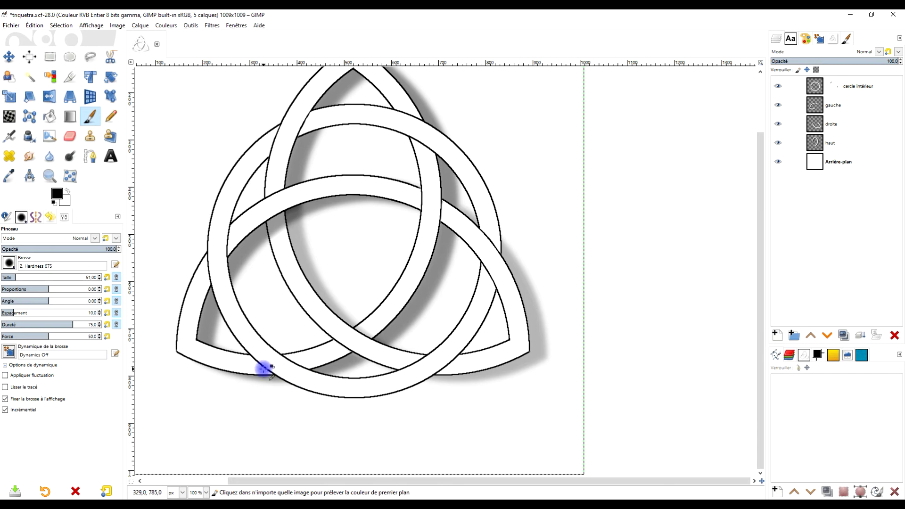
pyautogui.scroll(2, 263, 369)
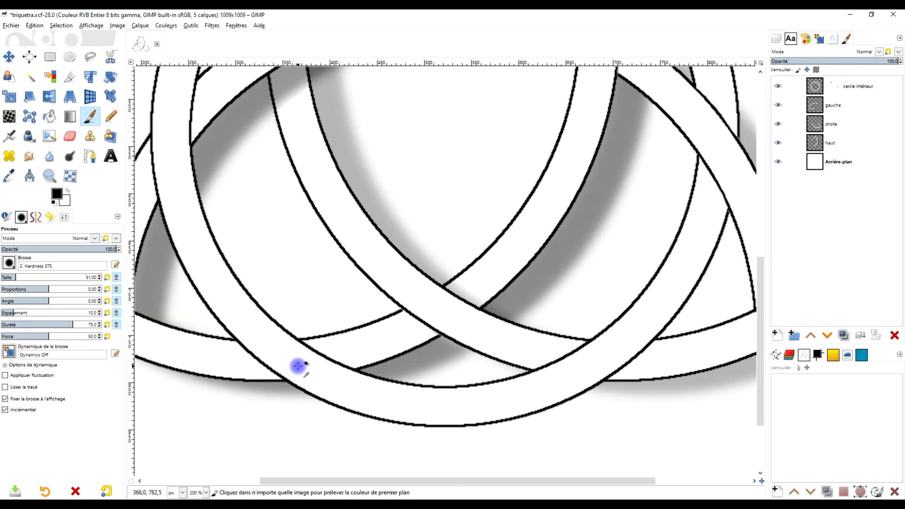
pyautogui.scroll(2, 298, 366)
pyautogui.moveTo(327, 326)
pyautogui.mouseDown()
pyautogui.moveTo(405, 361)
pyautogui.moveTo(287, 382)
pyautogui.moveTo(295, 383)
pyautogui.moveTo(239, 380)
pyautogui.moveTo(224, 369)
pyautogui.moveTo(236, 358)
pyautogui.moveTo(183, 341)
pyautogui.moveTo(189, 329)
pyautogui.moveTo(177, 329)
pyautogui.moveTo(316, 321)
pyautogui.mouseUp()
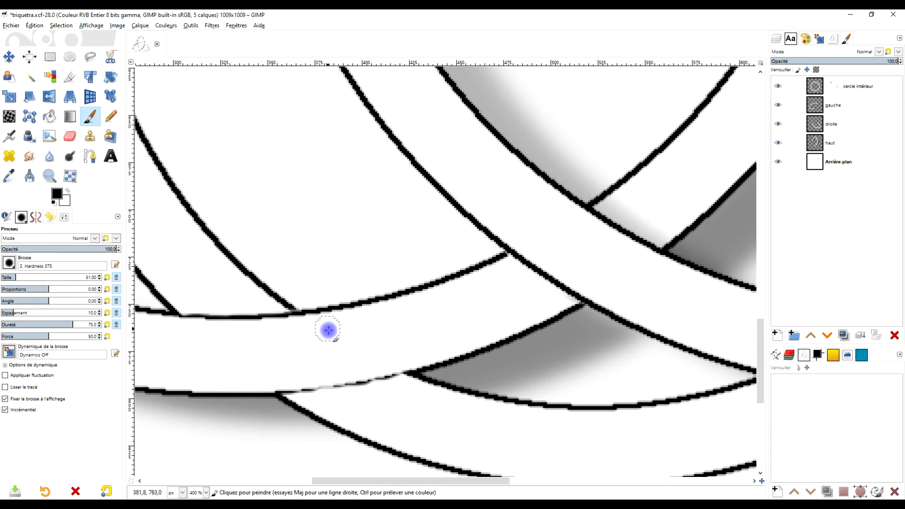
pyautogui.moveTo(393, 367)
pyautogui.mouseDown()
pyautogui.moveTo(287, 380)
pyautogui.moveTo(394, 374)
pyautogui.moveTo(298, 380)
pyautogui.moveTo(372, 374)
pyautogui.moveTo(303, 386)
pyautogui.moveTo(369, 376)
pyautogui.moveTo(364, 369)
pyautogui.mouseUp()
pyautogui.moveTo(301, 325)
pyautogui.mouseDown()
pyautogui.moveTo(172, 324)
pyautogui.moveTo(264, 326)
pyautogui.mouseUp()
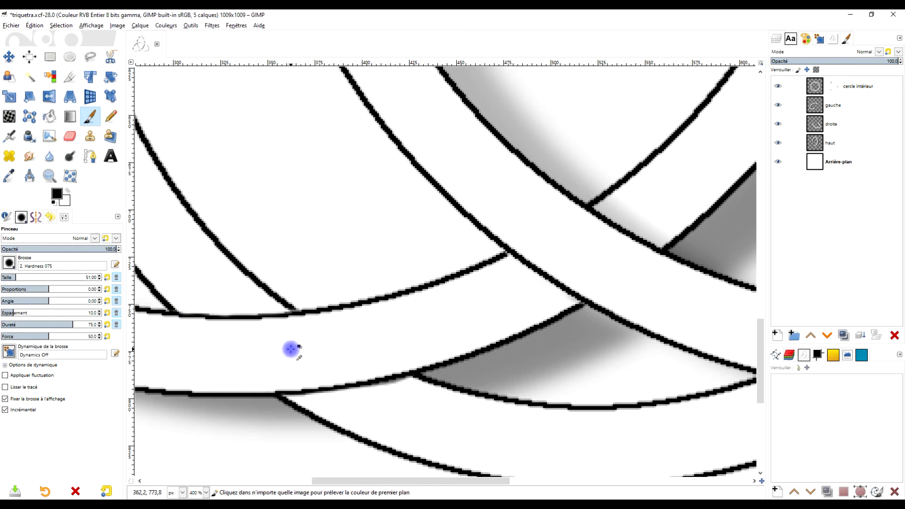
# Inspect the ring's left-side and lower-left crossings for the over-under alternation and clean outlines
pyautogui.scroll(-2, 291, 349)
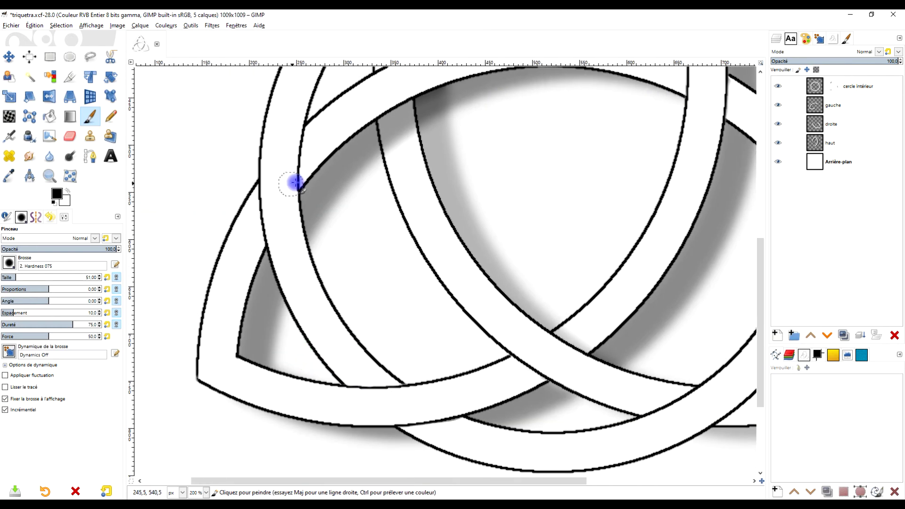
pyautogui.scroll(5, 329, 374)
pyautogui.hscroll(-1, 330, 374)
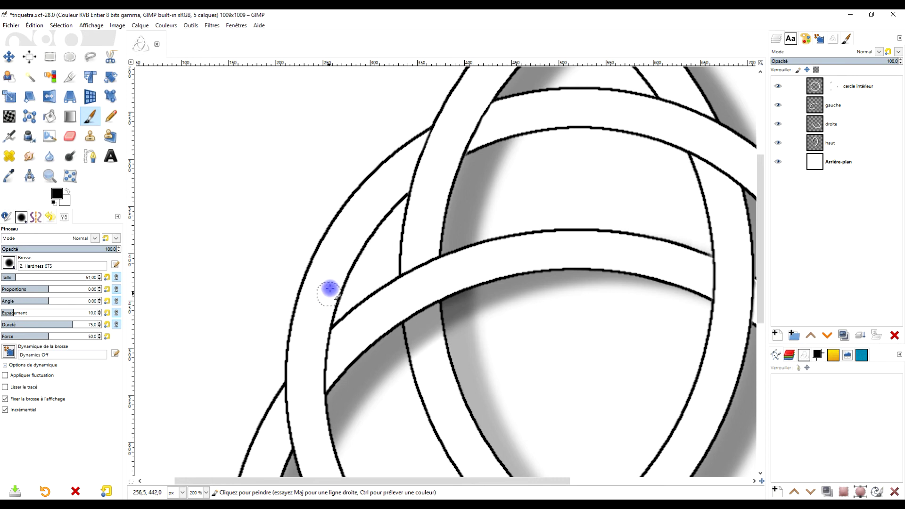
pyautogui.scroll(-2, 410, 264)
pyautogui.scroll(1, 396, 275)
pyautogui.hscroll(-1, 396, 275)
pyautogui.scroll(4, 346, 313)
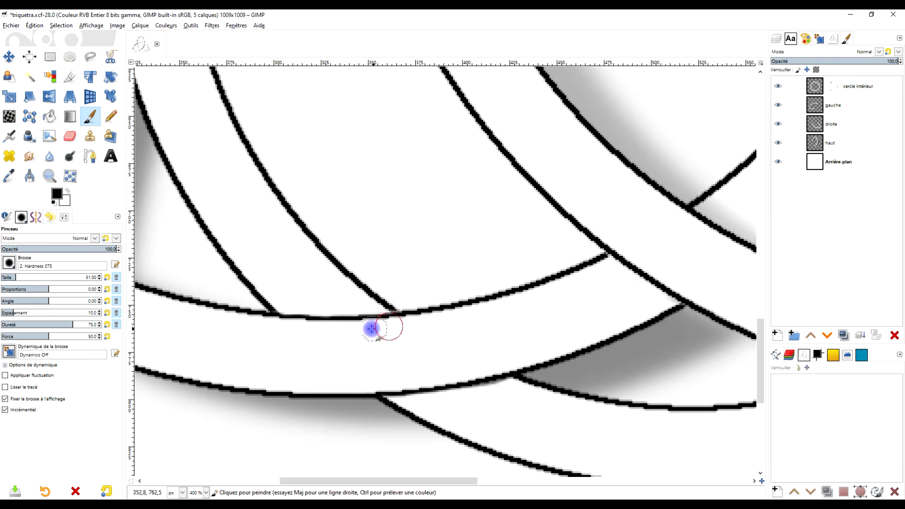
pyautogui.scroll(-3, 401, 321)
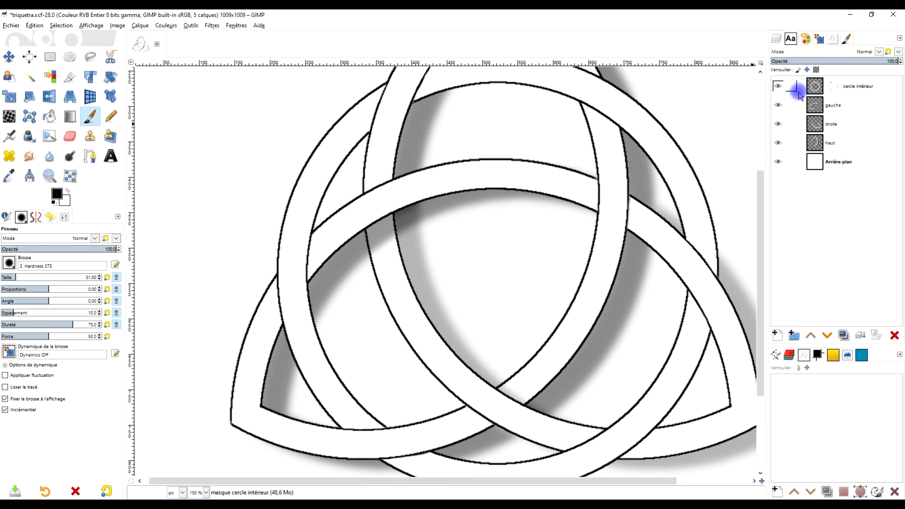
# Duplicate the cercle intérieur layer and rename the copy "ombre de cercle intérieur"
pyautogui.click(815, 90)
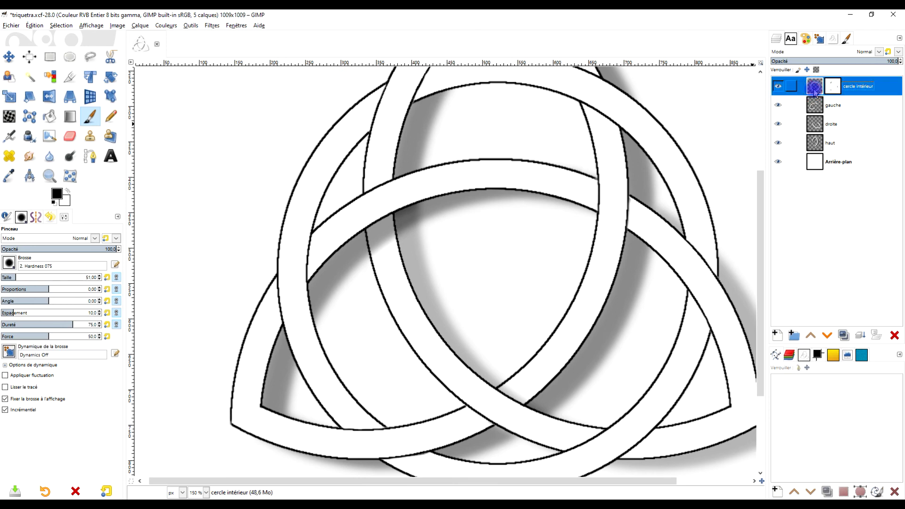
pyautogui.click(845, 335)
pyautogui.click(863, 107)
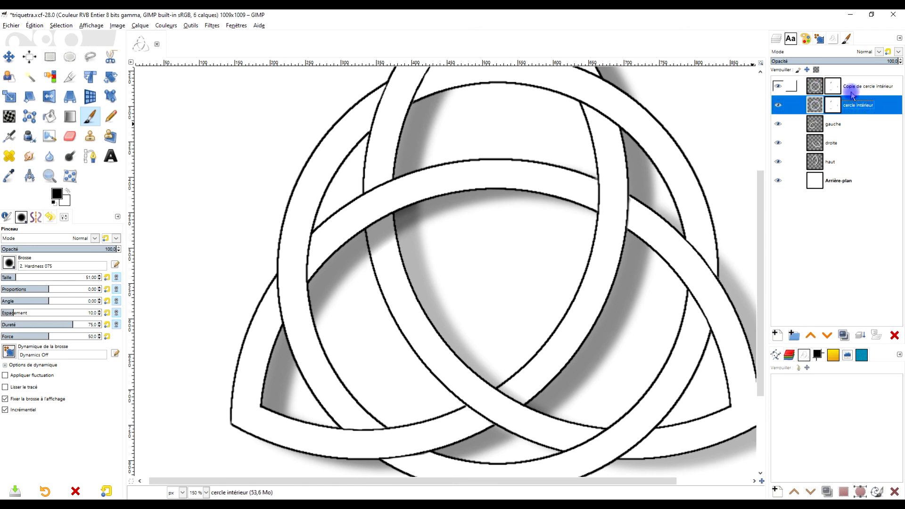
pyautogui.doubleClick(853, 87)
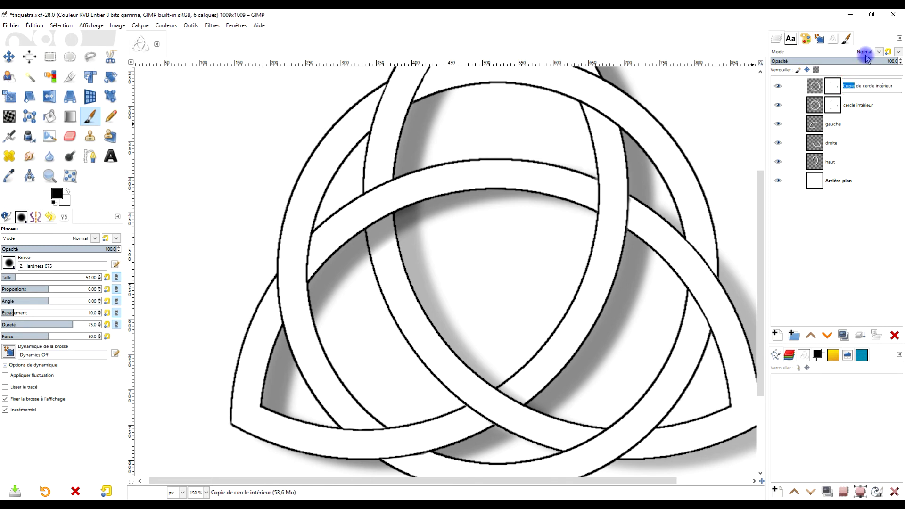
pyautogui.write('mbr')
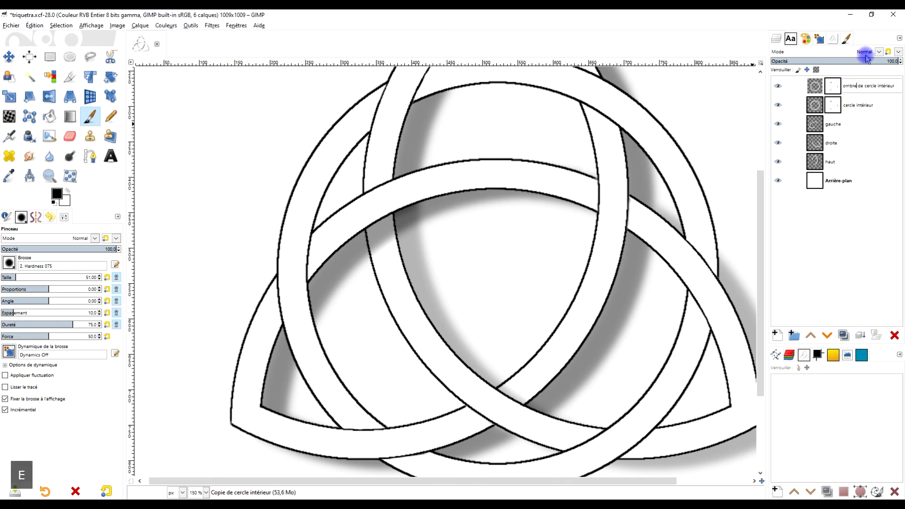
pyautogui.write('e')
pyautogui.press('Return')
# Apply the layer mask of ombre de cercle intérieur and move that layer below cercle intérieur
pyautogui.rightClick(839, 89)
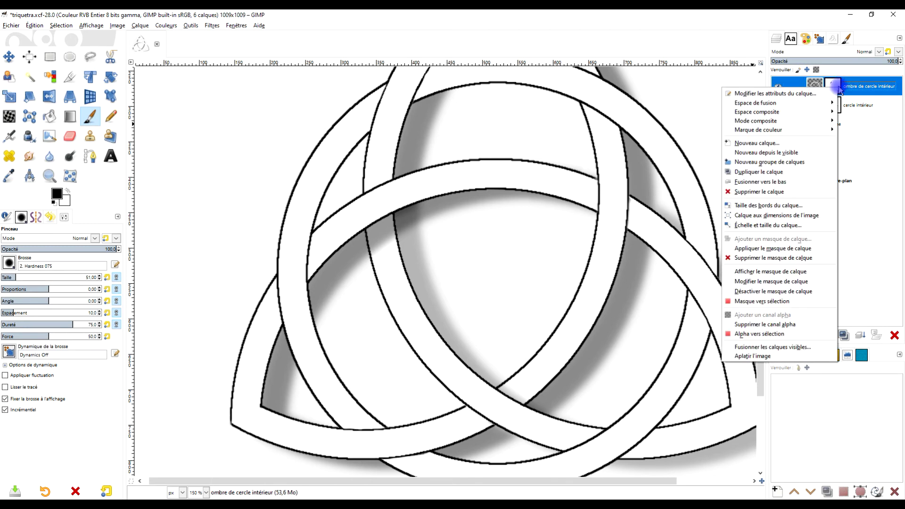
pyautogui.click(775, 248)
pyautogui.click(828, 336)
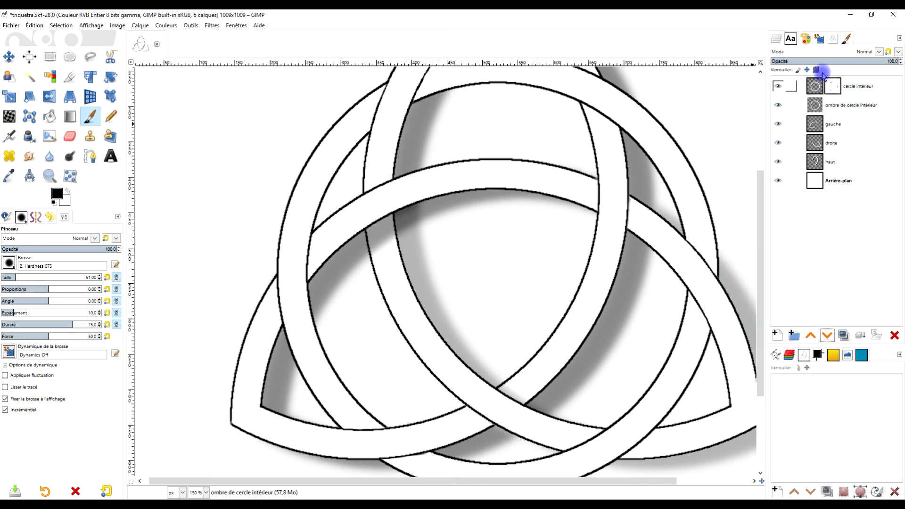
# Apply a drop shadow (Ombre portée) to the ombre de cercle intérieur layer with the shadow opacity set to 0.786
pyautogui.scroll(-2, 432, 210)
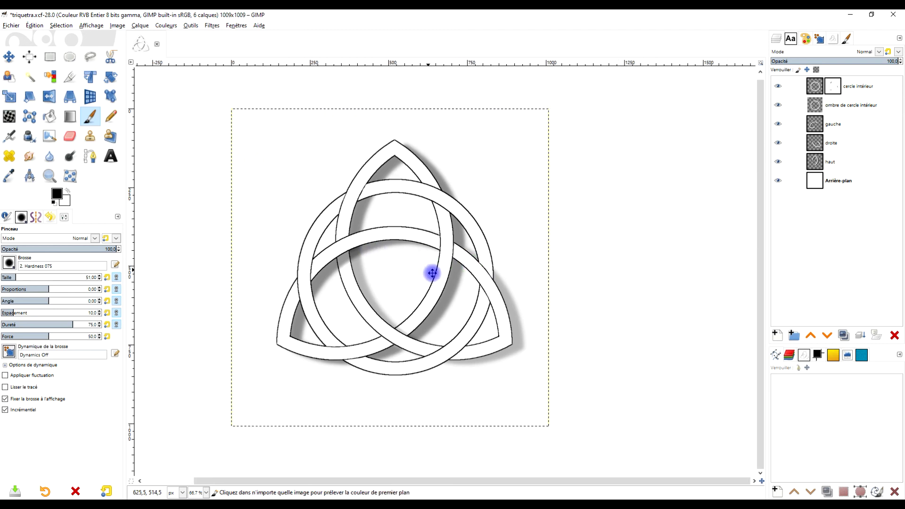
pyautogui.scroll(1, 454, 274)
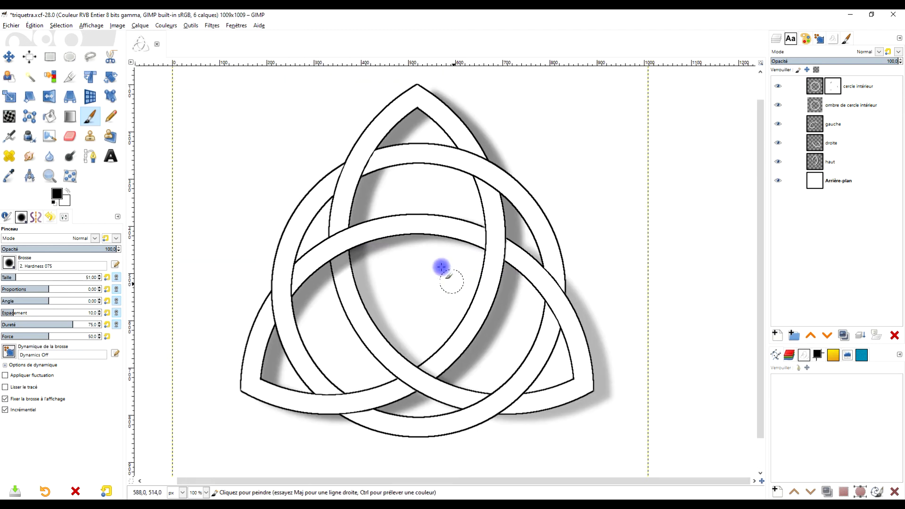
pyautogui.click(212, 26)
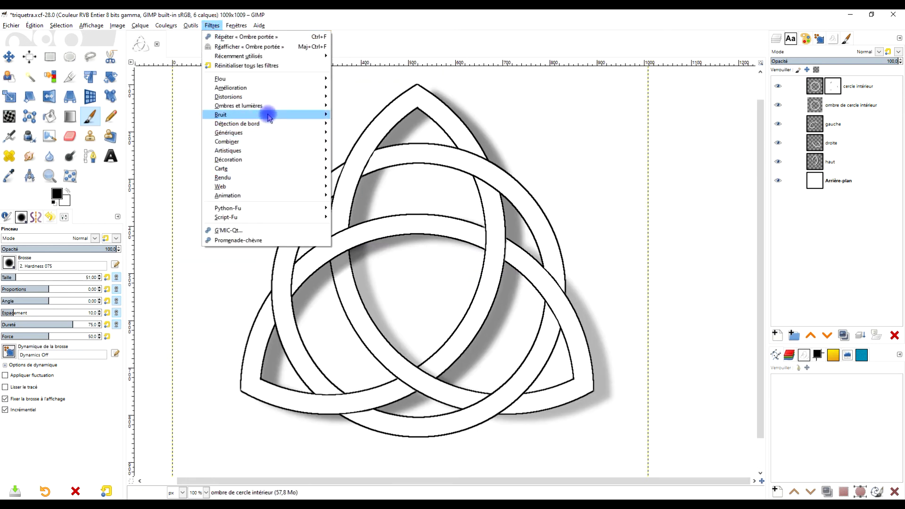
pyautogui.moveTo(302, 106)
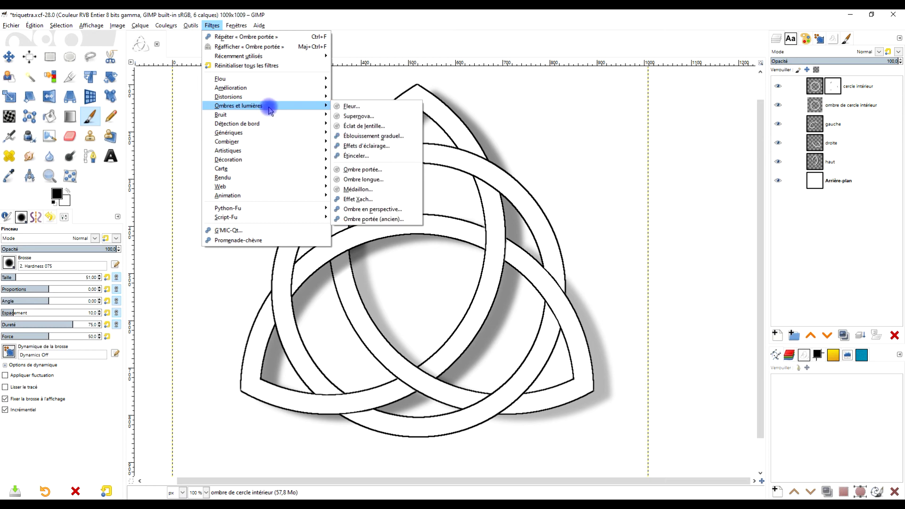
pyautogui.click(375, 171)
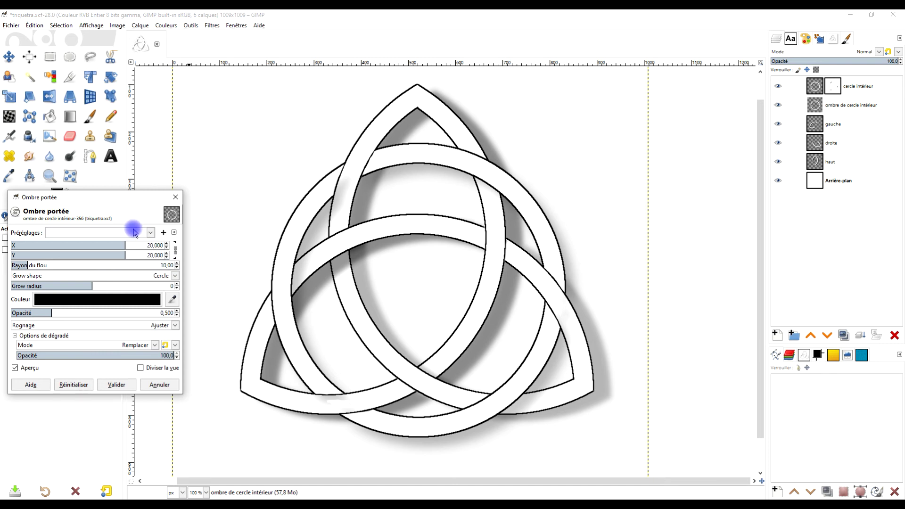
pyautogui.moveTo(119, 201); pyautogui.dragTo(183, 153)
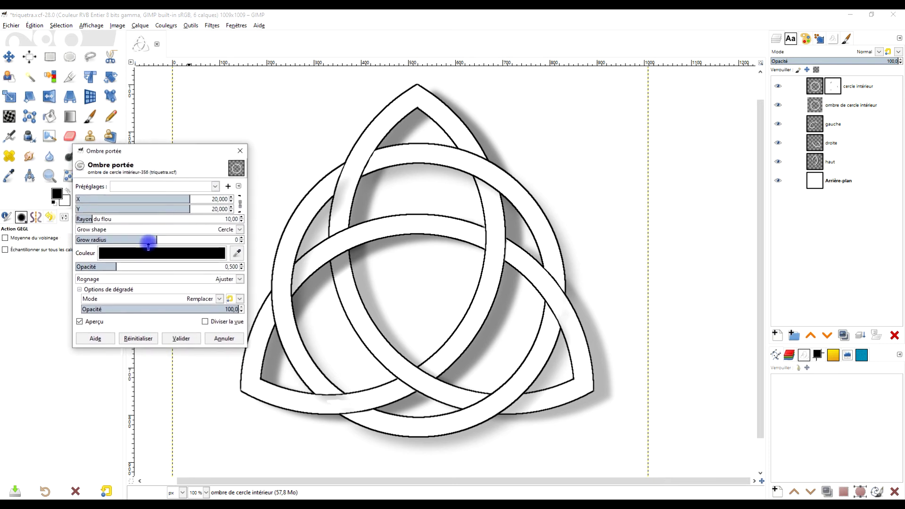
pyautogui.moveTo(124, 266); pyautogui.dragTo(139, 267)
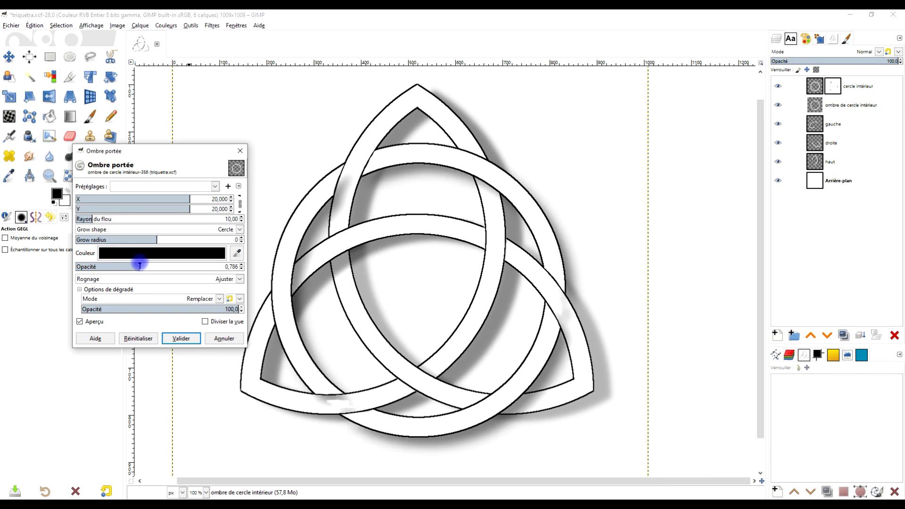
pyautogui.click(181, 338)
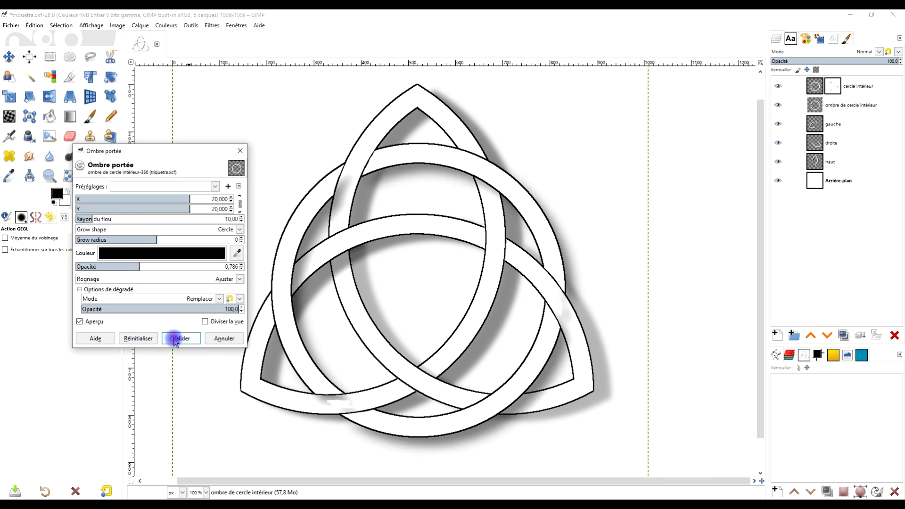
# Add a white, full-opacity layer mask to the ombre de cercle intérieur layer
pyautogui.rightClick(818, 107)
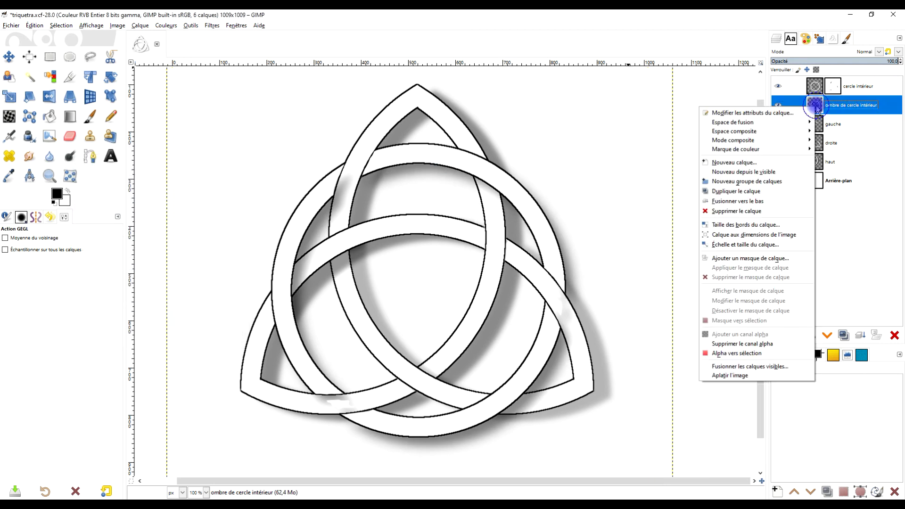
pyautogui.click(773, 261)
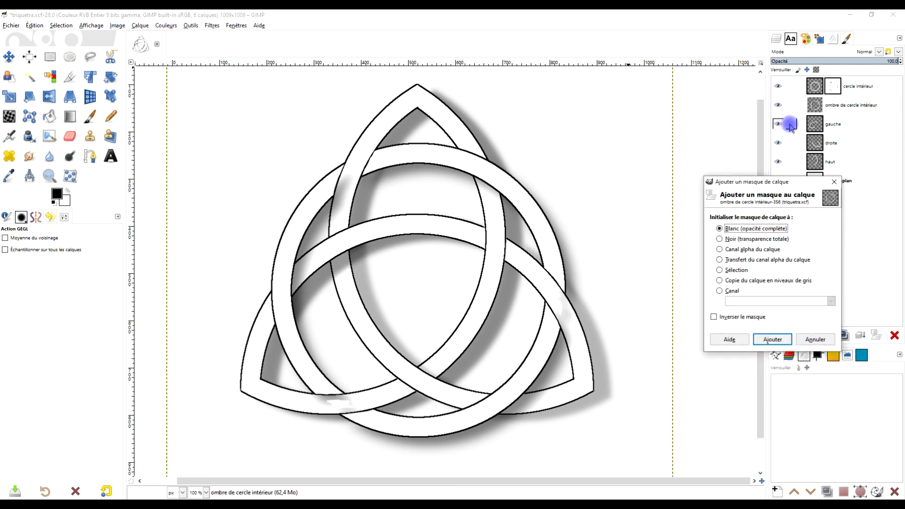
pyautogui.click(772, 339)
# Paint the shadow layer's mask black with the Paintbrush at the upper-left crossing to remove the ring's shadow from the band passing over it
pyautogui.press('2')
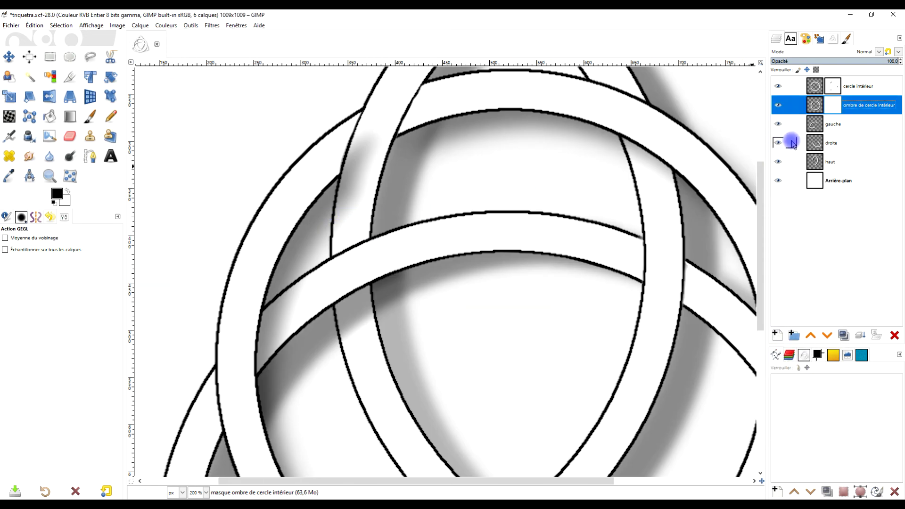
pyautogui.moveTo(421, 155); pyautogui.dragTo(417, 198)
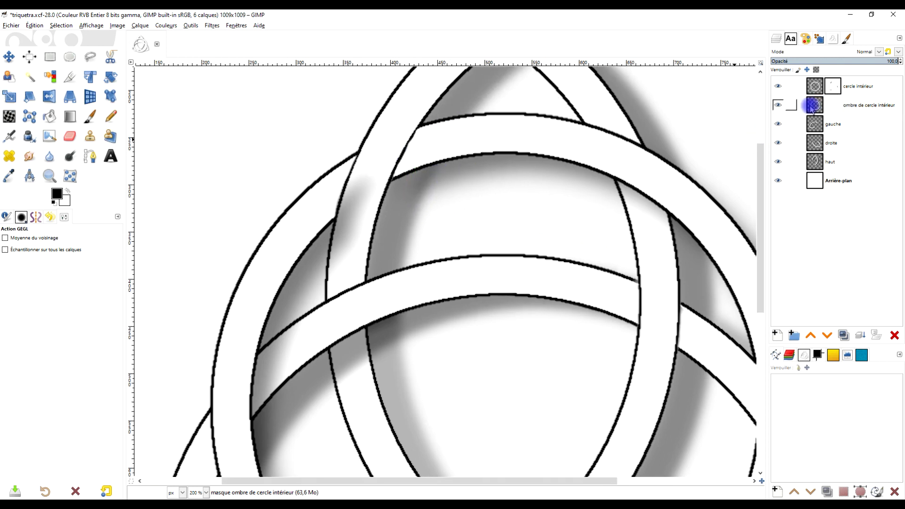
pyautogui.click(783, 107)
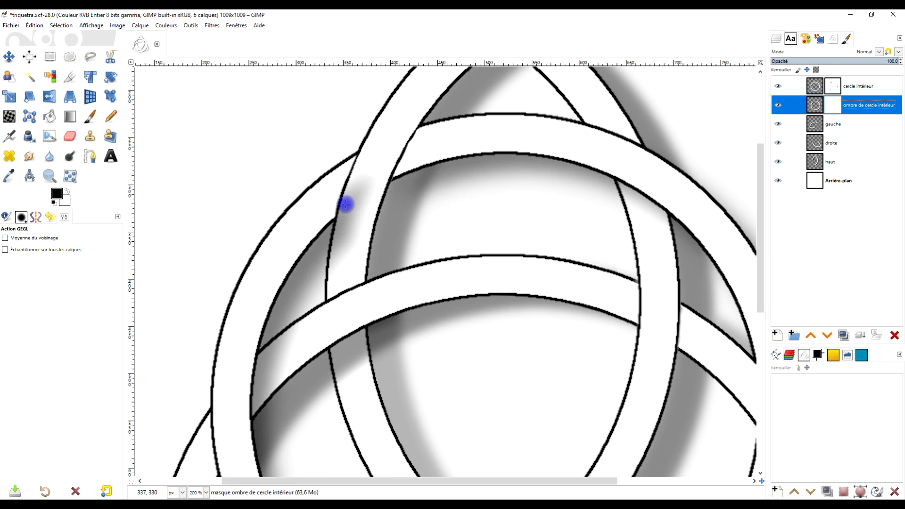
pyautogui.click(90, 116)
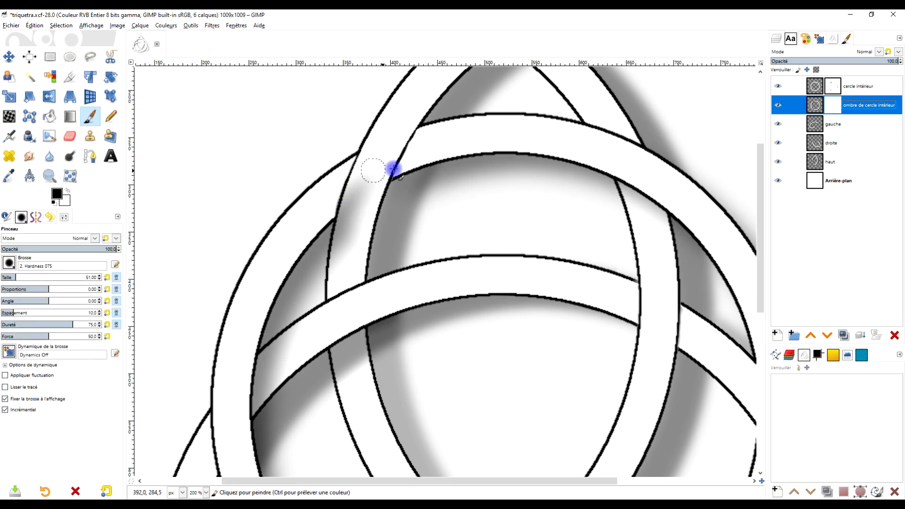
pyautogui.moveTo(377, 159); pyautogui.dragTo(349, 218)
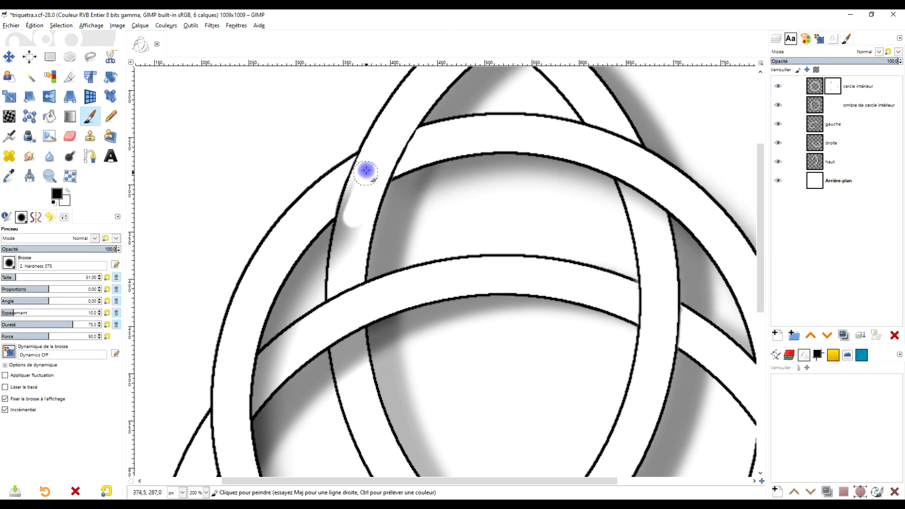
pyautogui.moveTo(363, 176)
pyautogui.mouseDown()
pyautogui.moveTo(335, 268)
pyautogui.moveTo(372, 192)
pyautogui.moveTo(363, 207)
pyautogui.moveTo(360, 185)
pyautogui.moveTo(352, 197)
pyautogui.moveTo(377, 151)
pyautogui.moveTo(353, 192)
pyautogui.moveTo(351, 203)
pyautogui.moveTo(380, 152)
pyautogui.moveTo(348, 258)
pyautogui.moveTo(387, 157)
pyautogui.moveTo(360, 224)
pyautogui.moveTo(358, 197)
pyautogui.mouseUp()
pyautogui.scroll(3, 339, 217)
pyautogui.moveTo(385, 126); pyautogui.dragTo(428, 127)
pyautogui.scroll(-5, 368, 331)
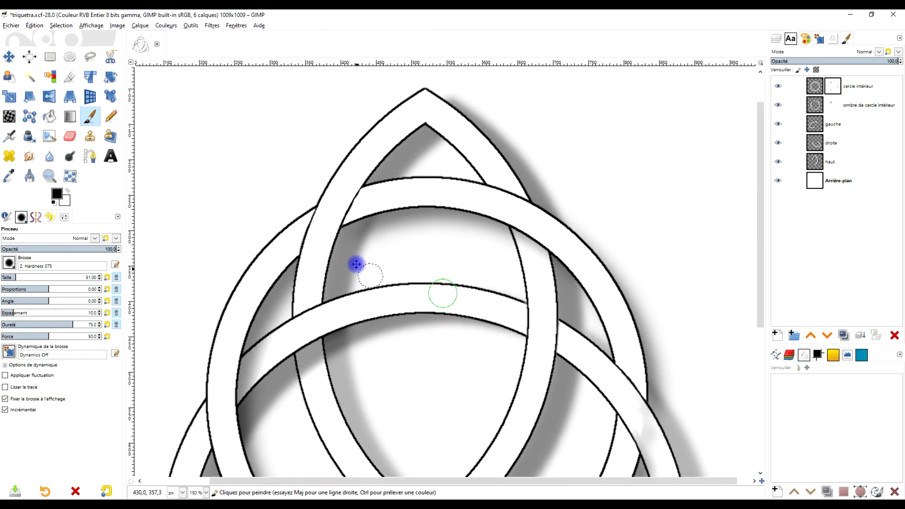
# Paint the ombre de cercle intérieur mask black at the knot's right-hand crossing to clear the ring's shadow from the band passing over it
pyautogui.moveTo(594, 295); pyautogui.dragTo(537, 187)
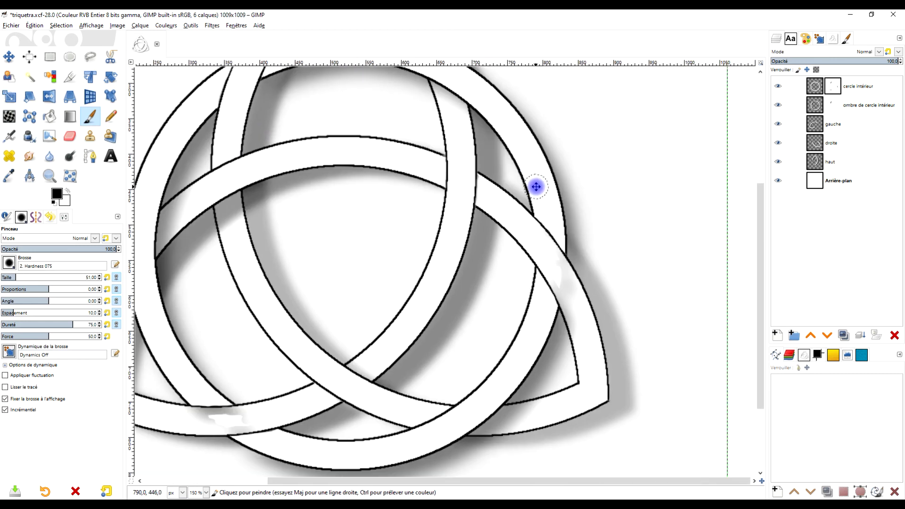
pyautogui.moveTo(559, 292); pyautogui.dragTo(535, 258)
pyautogui.scroll(2, 540, 245)
pyautogui.moveTo(507, 203)
pyautogui.mouseDown()
pyautogui.moveTo(549, 291)
pyautogui.moveTo(517, 201)
pyautogui.moveTo(557, 286)
pyautogui.moveTo(541, 228)
pyautogui.moveTo(492, 150)
pyautogui.moveTo(500, 198)
pyautogui.moveTo(530, 266)
pyautogui.moveTo(506, 229)
pyautogui.moveTo(572, 320)
pyautogui.moveTo(564, 263)
pyautogui.moveTo(542, 206)
pyautogui.moveTo(557, 275)
pyautogui.moveTo(559, 259)
pyautogui.moveTo(493, 149)
pyautogui.moveTo(574, 309)
pyautogui.moveTo(523, 241)
pyautogui.moveTo(559, 325)
pyautogui.moveTo(526, 244)
pyautogui.moveTo(571, 321)
pyautogui.moveTo(557, 251)
pyautogui.mouseUp()
pyautogui.hotkey('ctrl', 'z')
pyautogui.moveTo(535, 208)
pyautogui.mouseDown()
pyautogui.moveTo(502, 202)
pyautogui.moveTo(579, 399)
pyautogui.mouseUp()
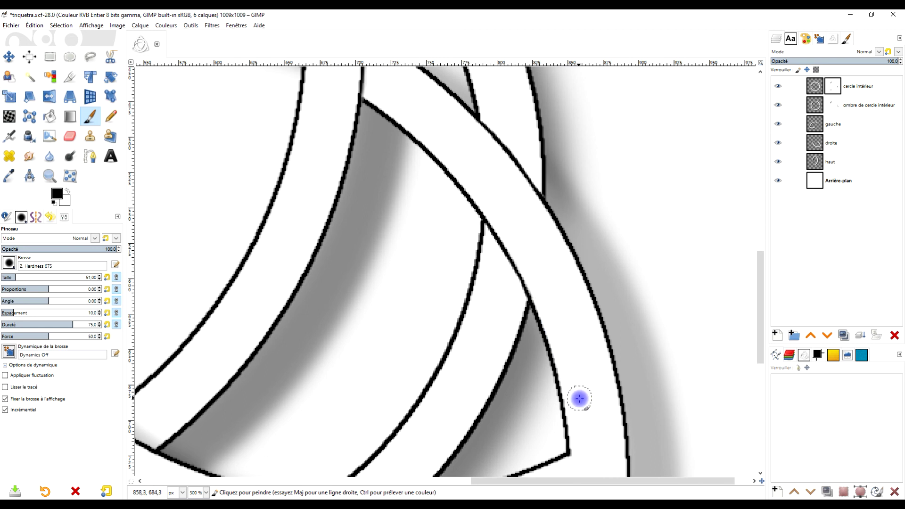
# Paint the same shadow mask black at the knot's lower-left crossing to remove the ring's shadow from the overlying band
pyautogui.keyDown('ctrl'); pyautogui.scroll(-1, 589, 398); pyautogui.keyUp('ctrl')
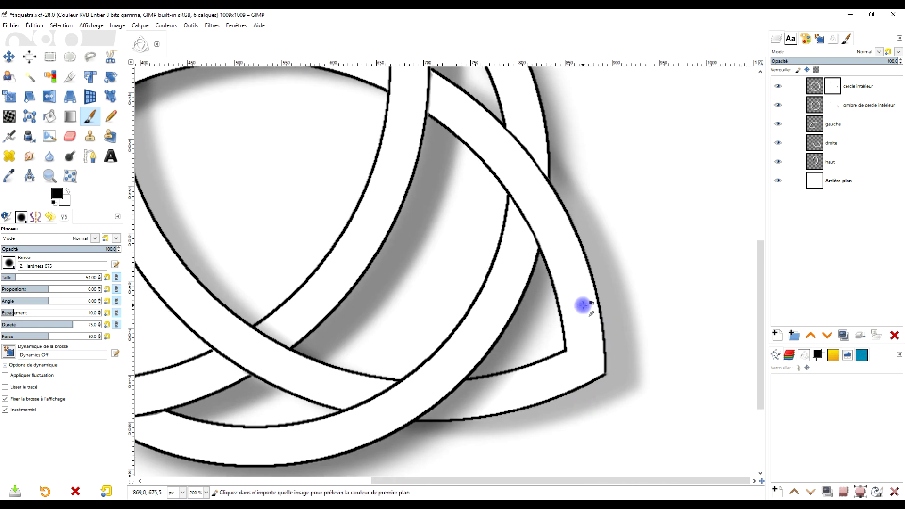
pyautogui.scroll(2, 580, 321)
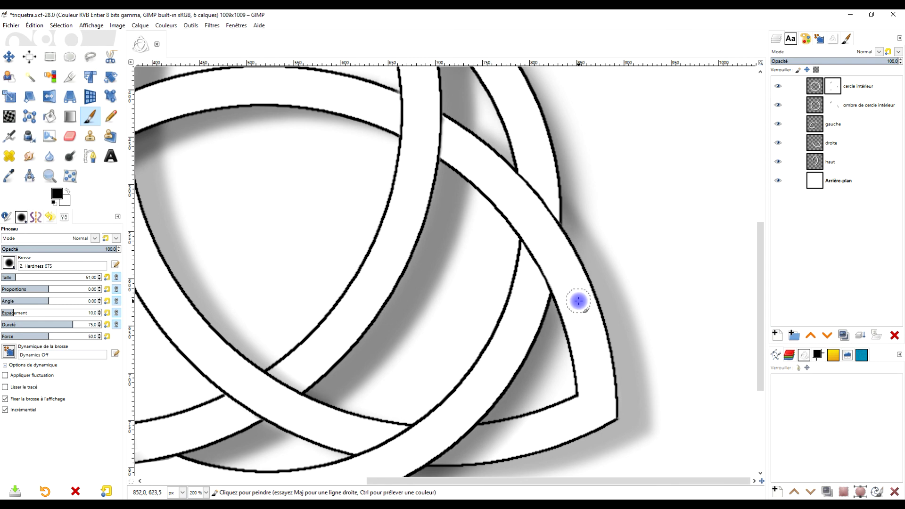
pyautogui.scroll(-5, 587, 302)
pyautogui.hscroll(-5, 360, 300)
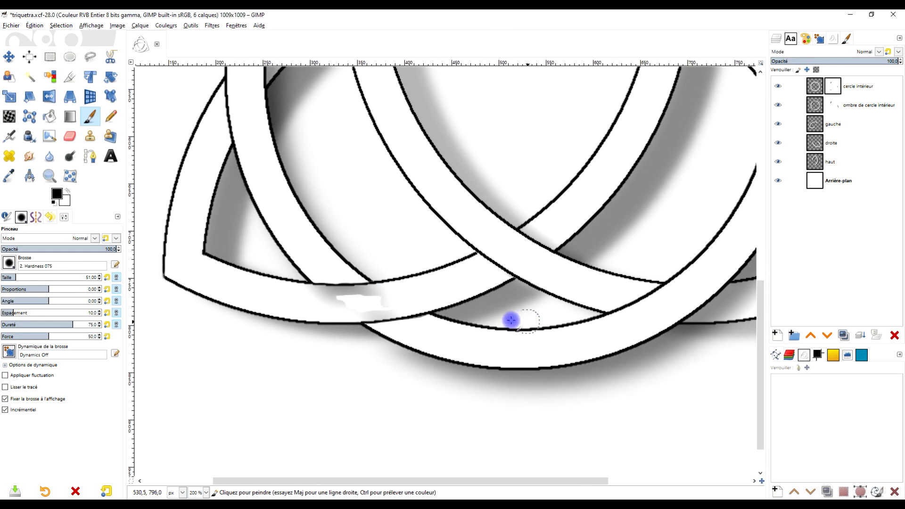
pyautogui.keyDown('ctrl'); pyautogui.scroll(1, 373, 294); pyautogui.keyUp('ctrl')
pyautogui.moveTo(367, 287)
pyautogui.mouseDown()
pyautogui.moveTo(218, 289)
pyautogui.moveTo(347, 300)
pyautogui.moveTo(433, 294)
pyautogui.moveTo(363, 311)
pyautogui.moveTo(288, 313)
pyautogui.moveTo(383, 316)
pyautogui.moveTo(430, 311)
pyautogui.moveTo(373, 304)
pyautogui.moveTo(396, 288)
pyautogui.moveTo(376, 282)
pyautogui.moveTo(250, 289)
pyautogui.moveTo(240, 304)
pyautogui.moveTo(374, 311)
pyautogui.moveTo(346, 319)
pyautogui.moveTo(410, 315)
pyautogui.moveTo(368, 309)
pyautogui.mouseUp()
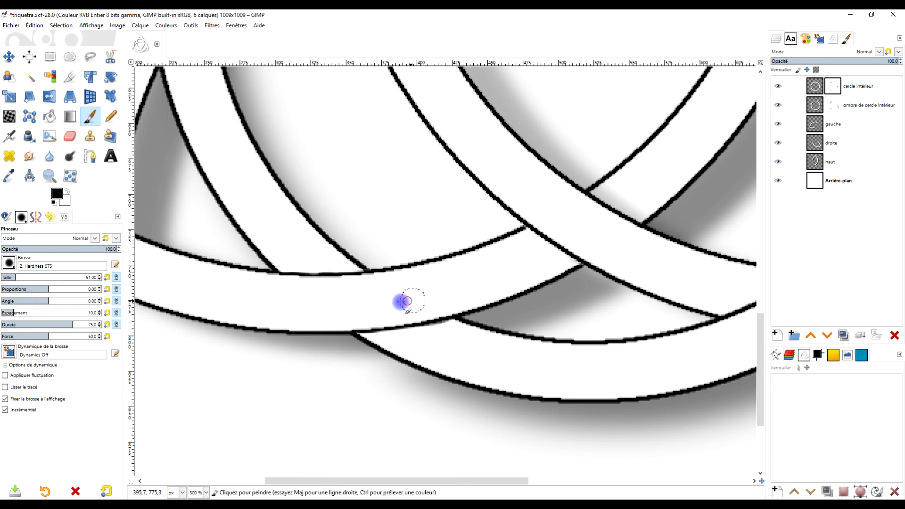
# Inspect the masked crossings up close, particularly the upper-left one, and examine the whole interlaced knot with its shadows
pyautogui.scroll(-2, 478, 350)
pyautogui.scroll(5, 478, 349)
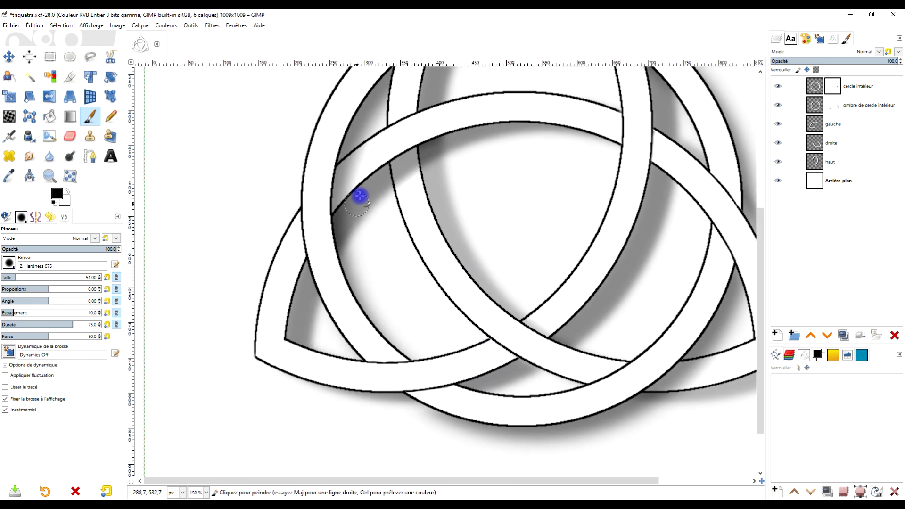
pyautogui.hscroll(2, 547, 269)
pyautogui.scroll(-1, 567, 259)
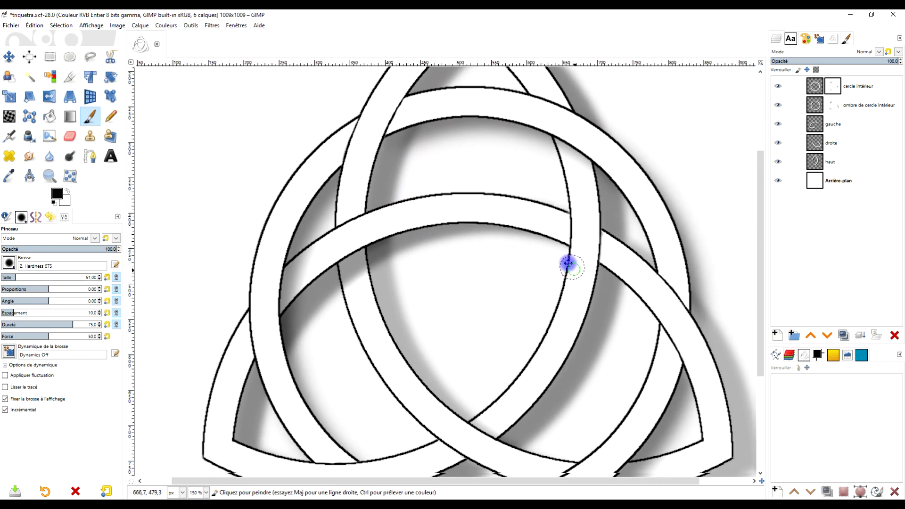
pyautogui.scroll(4, 325, 127)
pyautogui.scroll(4, 325, 127)
pyautogui.hscroll(-2, 325, 127)
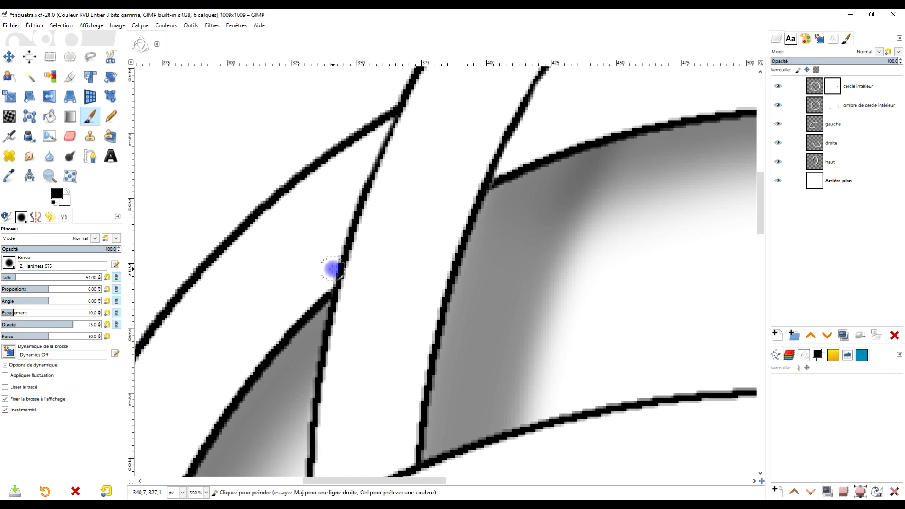
pyautogui.scroll(-3, 333, 269)
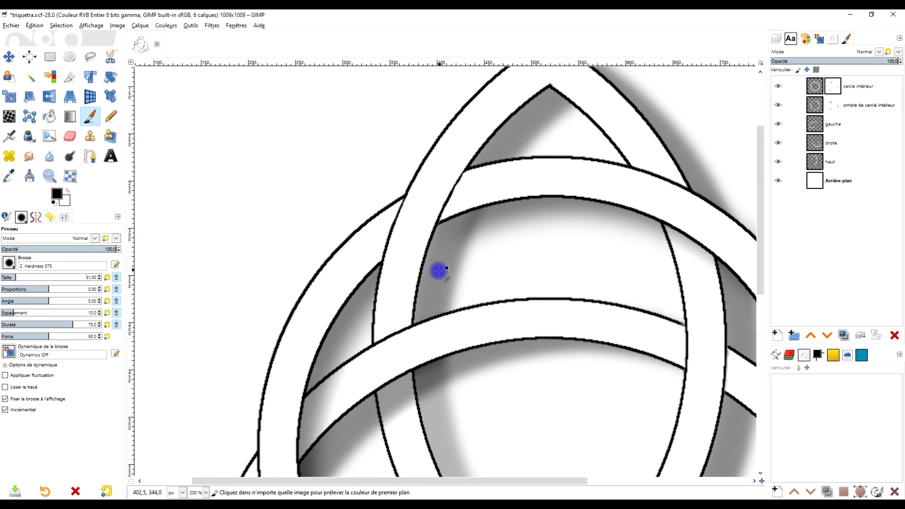
pyautogui.scroll(-2, 439, 269)
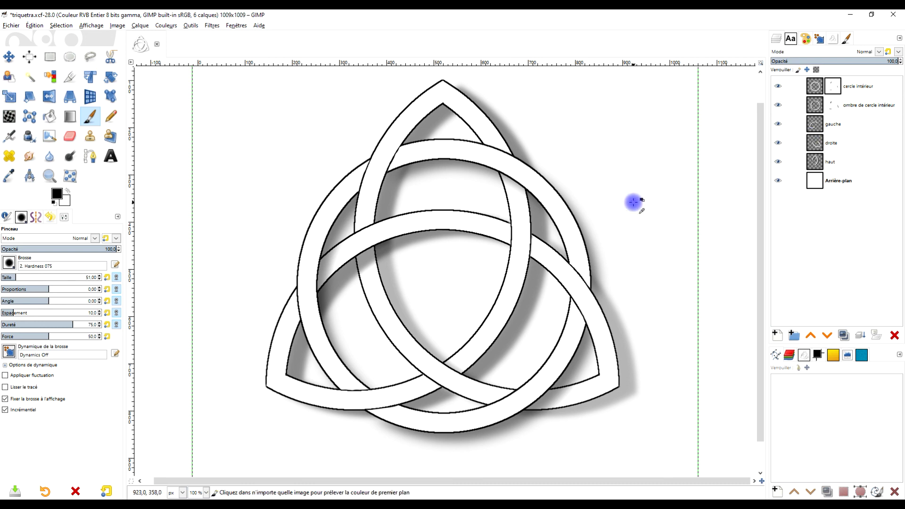
pyautogui.scroll(-3, 632, 204)
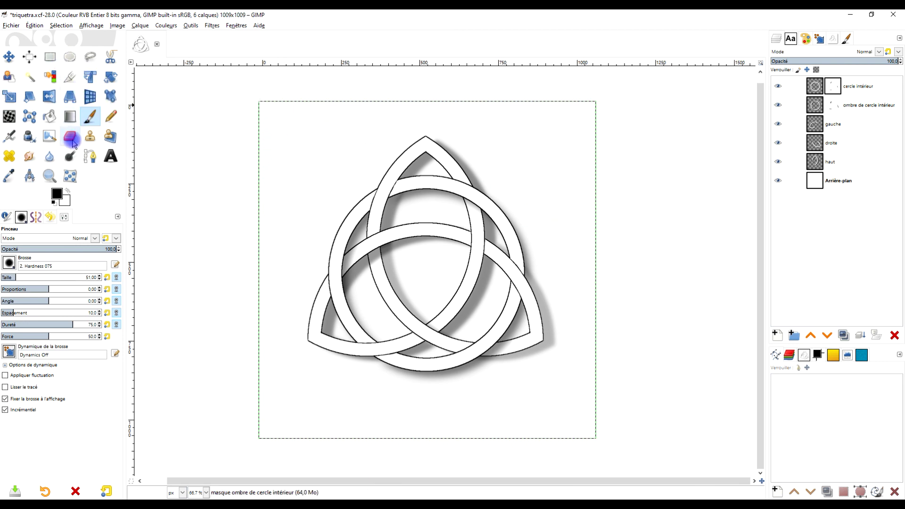
pyautogui.click(43, 181)
pyautogui.moveTo(285, 119); pyautogui.dragTo(578, 410)
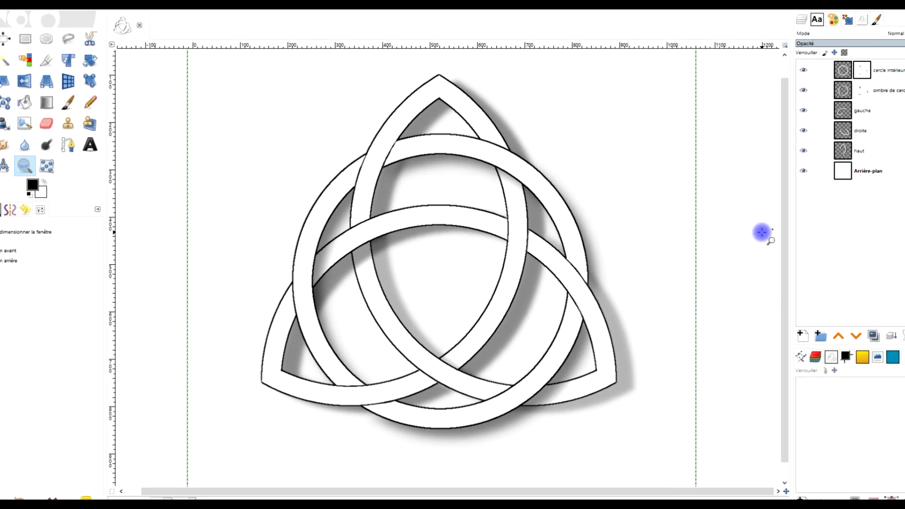